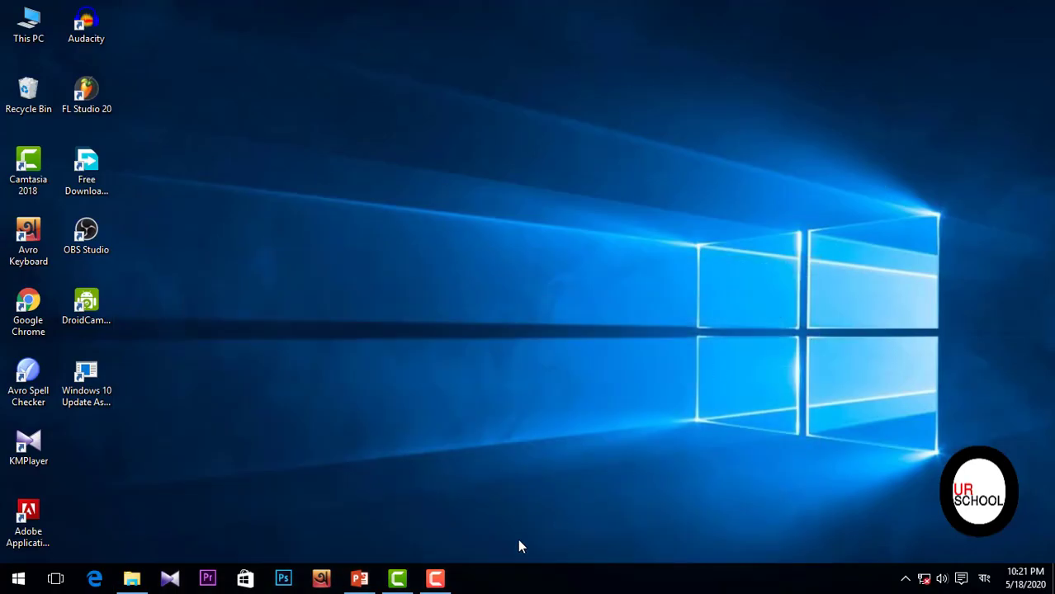
# Restore the PowerPoint window that shows the animated Bangladesh slide.
pyautogui.click(360, 579)
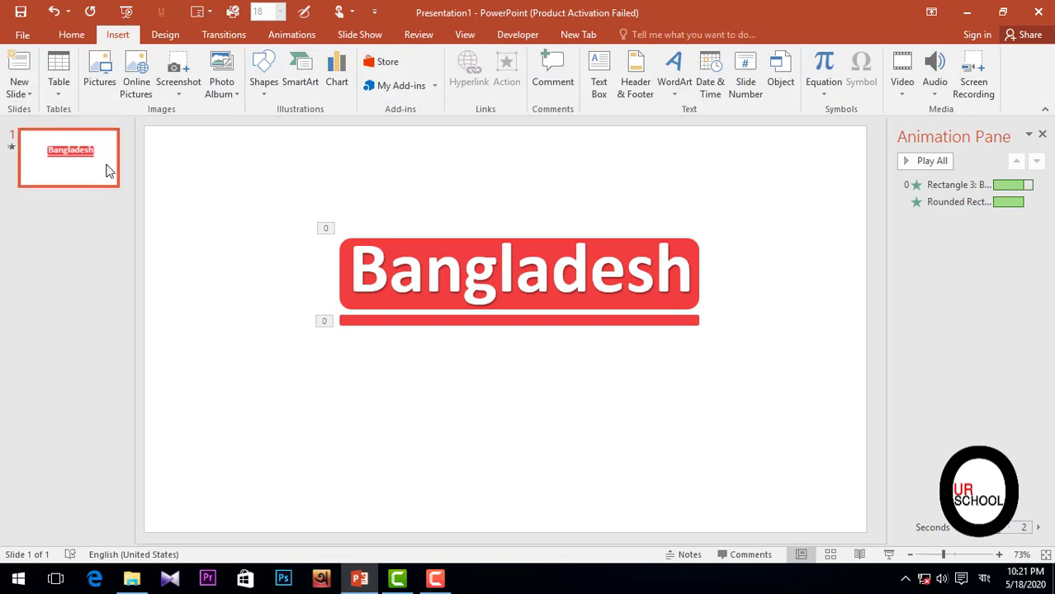
# Add a blank slide and move it ahead of the Bangladesh slide.
pyautogui.click(71, 34)
pyautogui.click(143, 94)
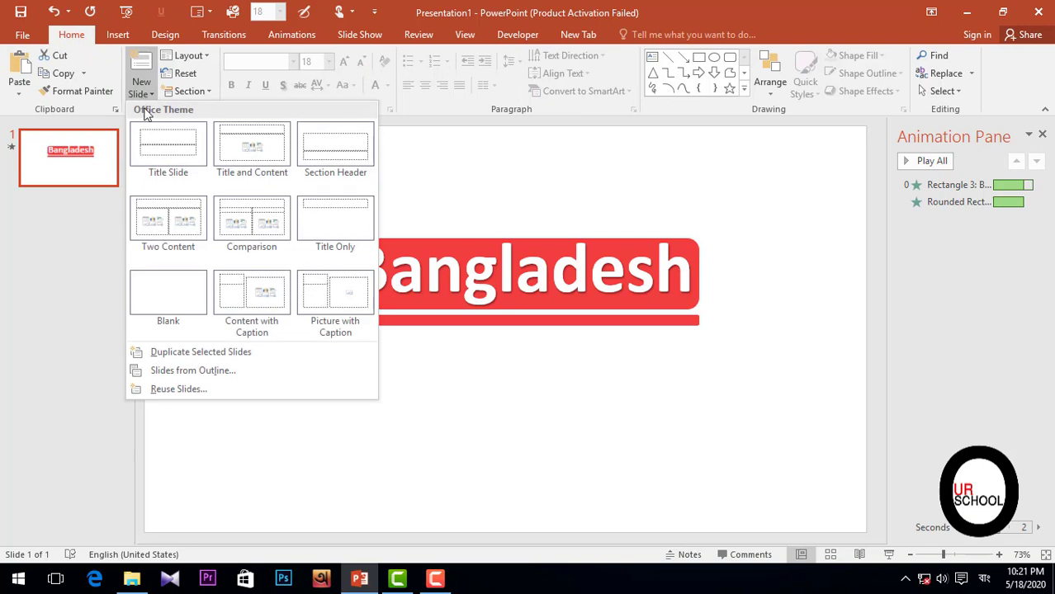
pyautogui.click(189, 300)
pyautogui.moveTo(73, 157); pyautogui.dragTo(89, 327)
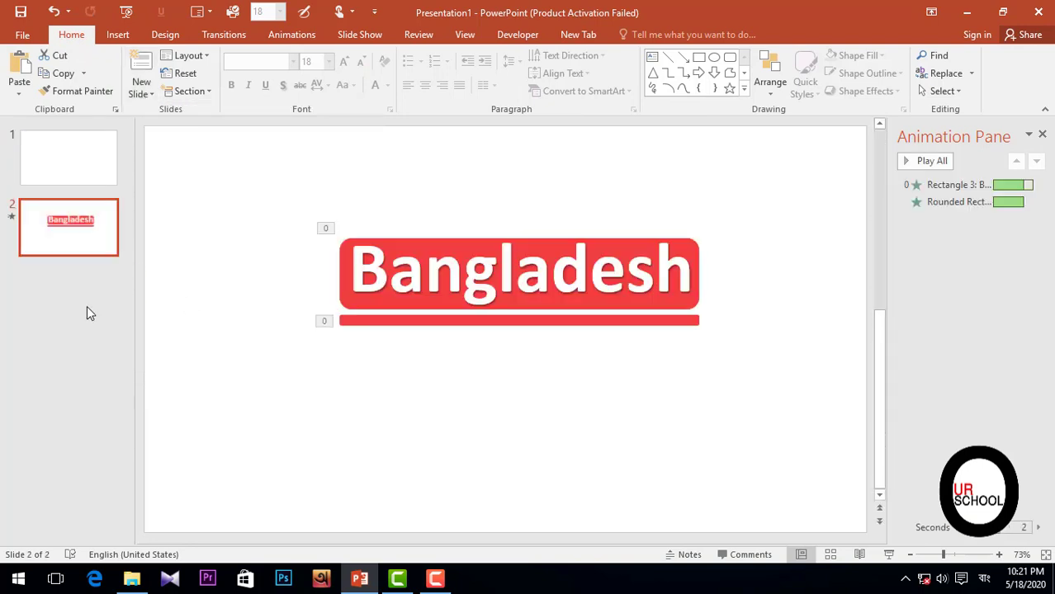
pyautogui.click(130, 156)
# Draw a large rounded rectangle across the new first slide.
pyautogui.click(118, 37)
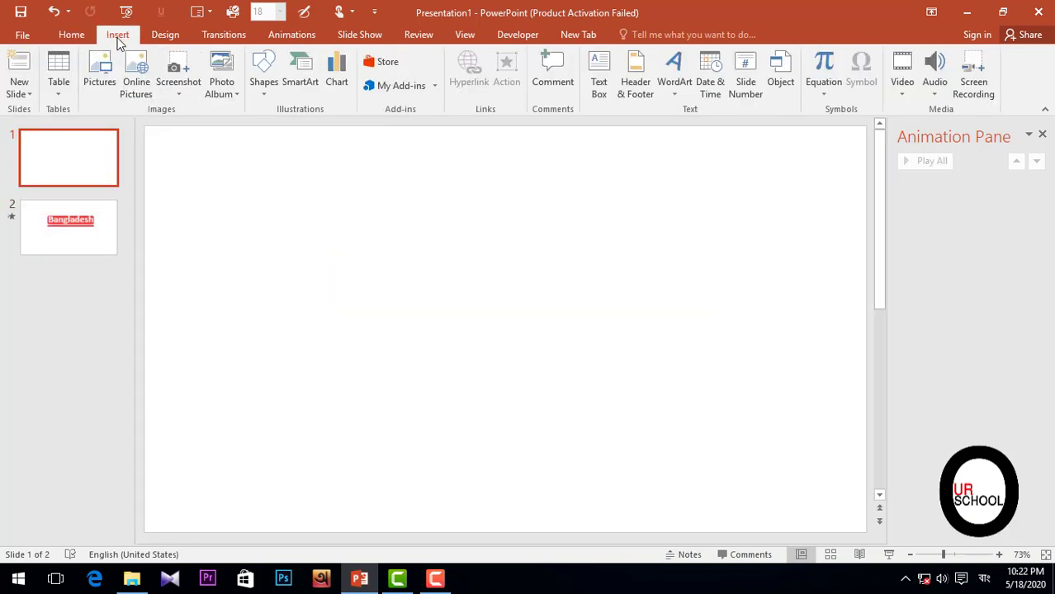
pyautogui.click(263, 83)
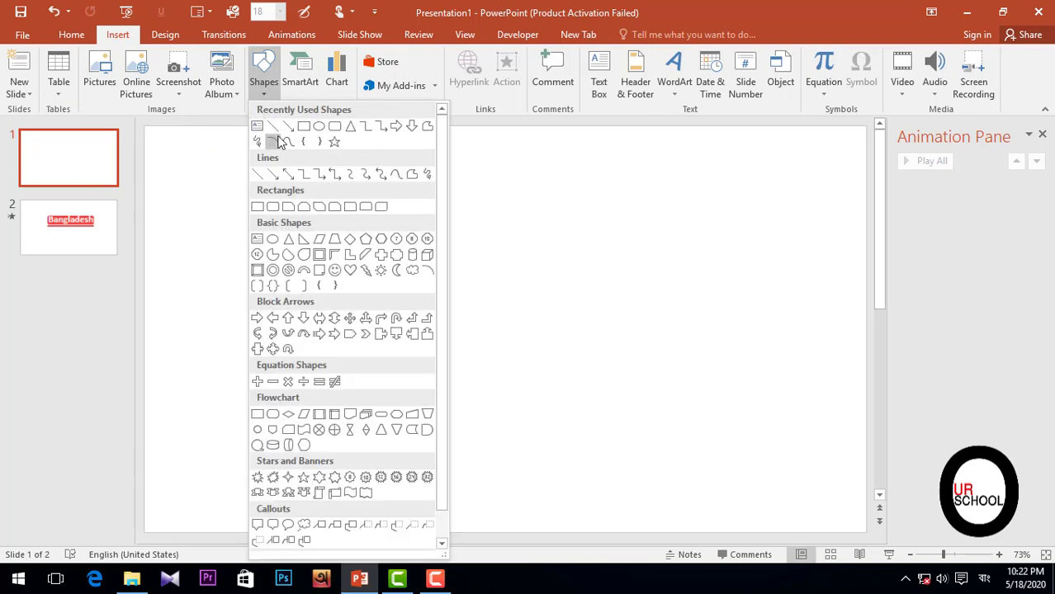
pyautogui.click(334, 126)
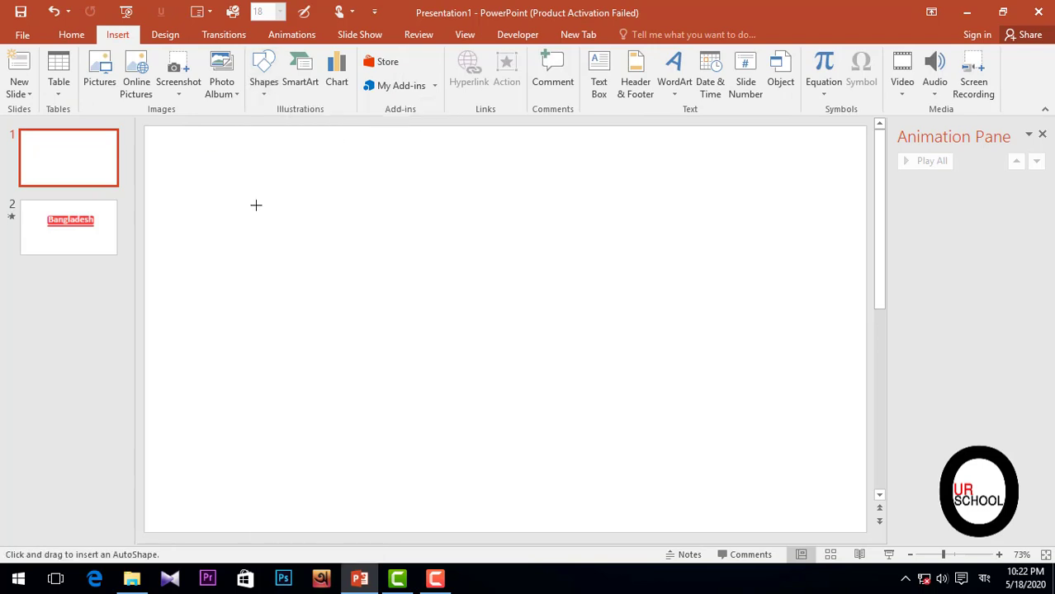
pyautogui.moveTo(232, 213); pyautogui.dragTo(758, 381)
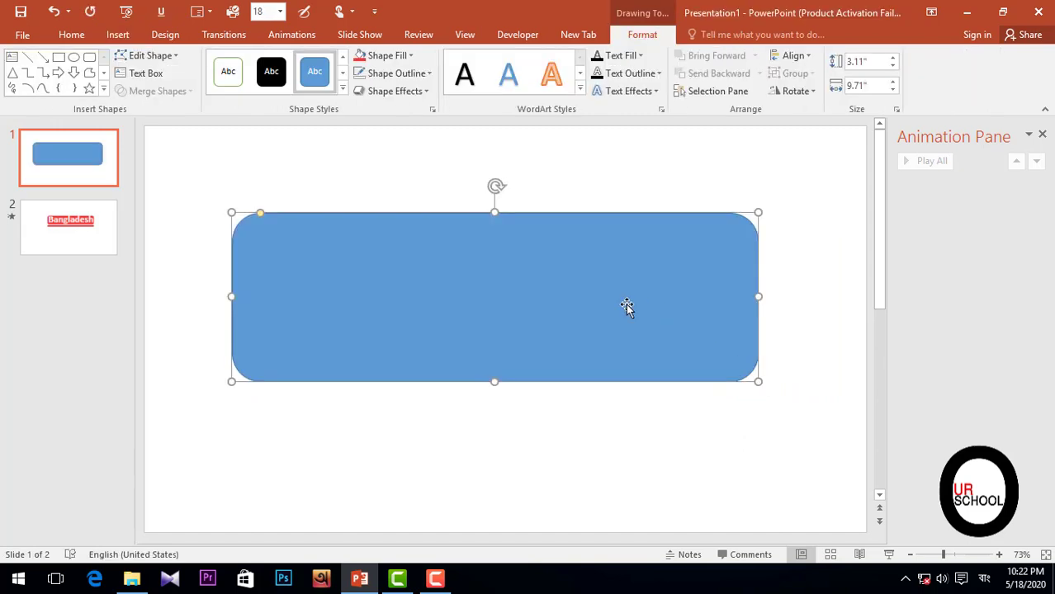
# Fill the rounded rectangle red and remove its outline.
pyautogui.click(387, 56)
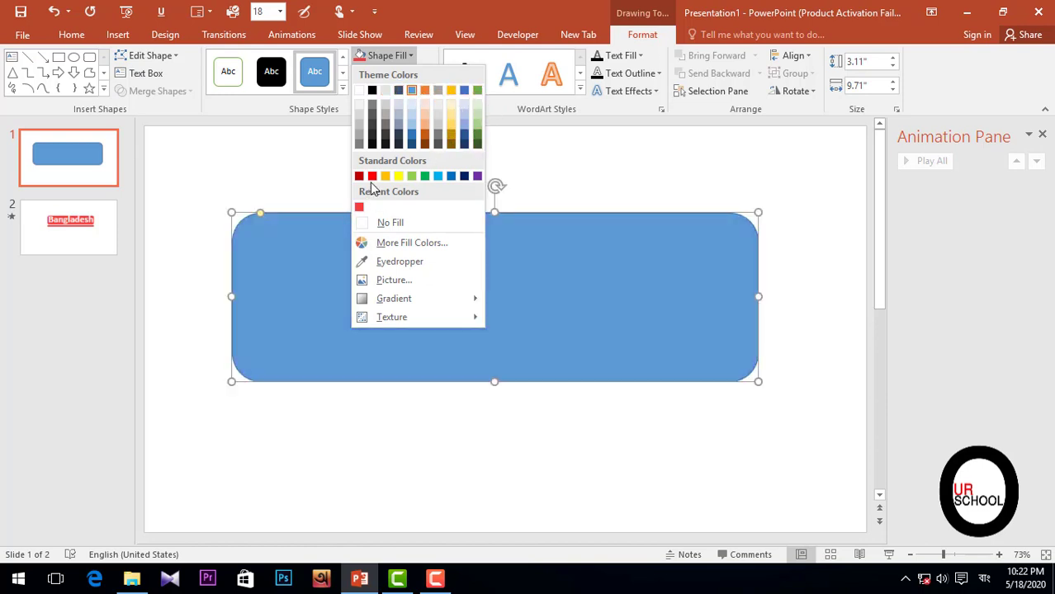
pyautogui.click(362, 207)
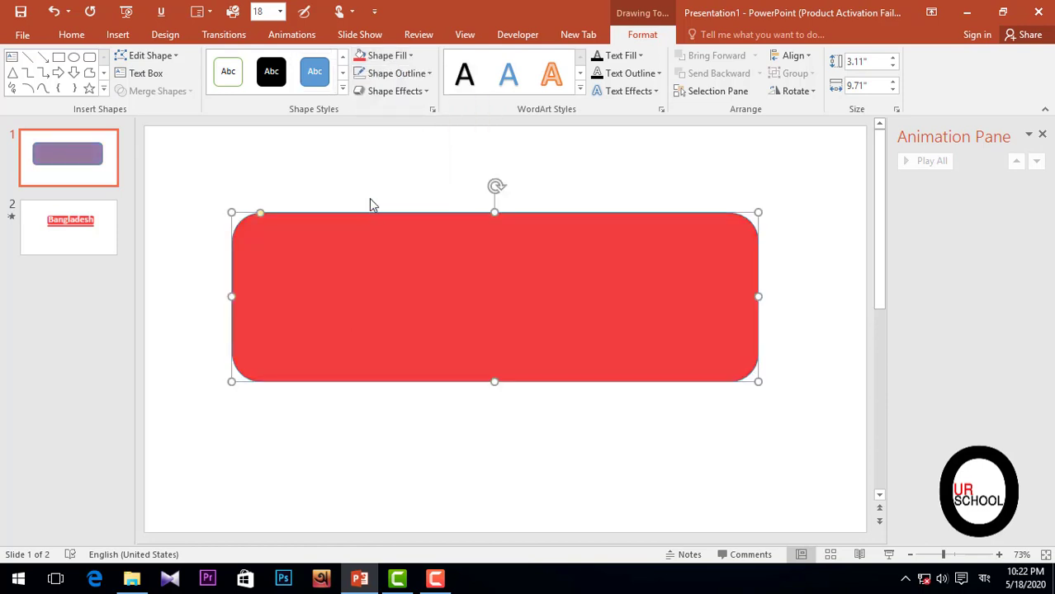
pyautogui.click(397, 79)
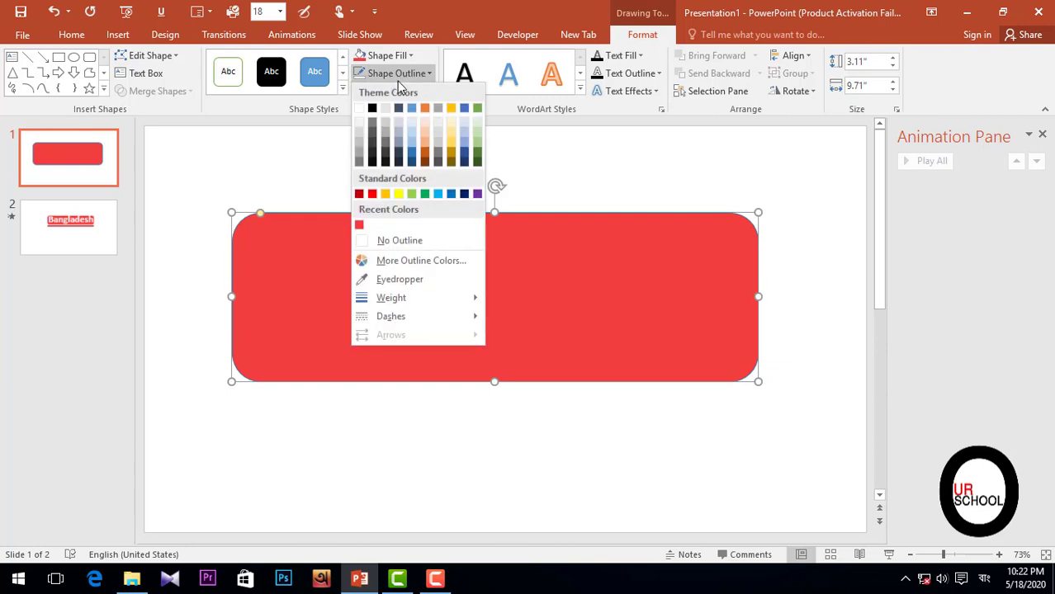
pyautogui.click(400, 240)
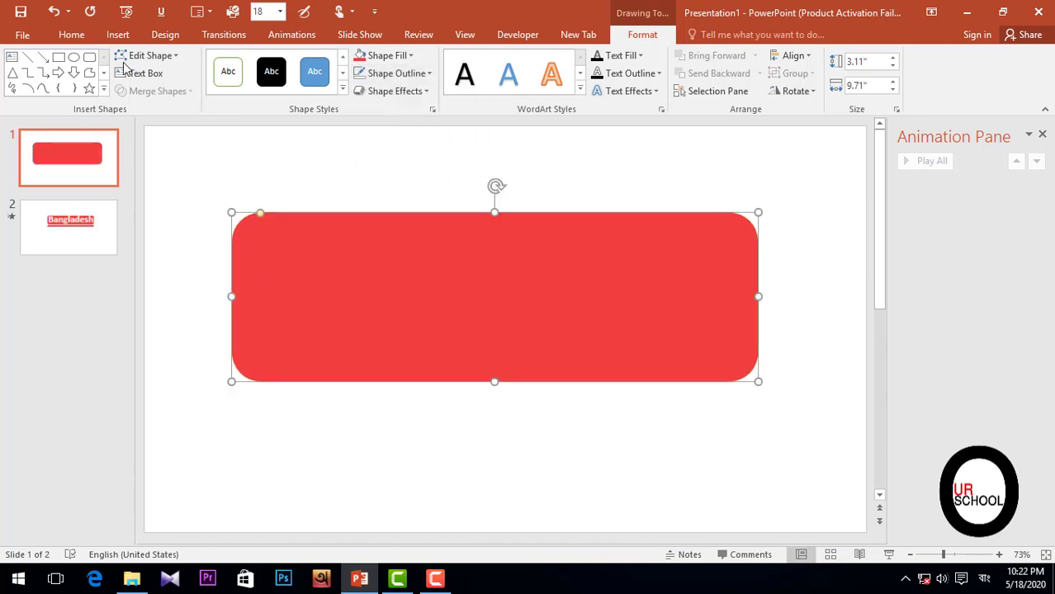
# Insert first-style WordArt and replace its placeholder text with BANGLADESH.
pyautogui.click(118, 34)
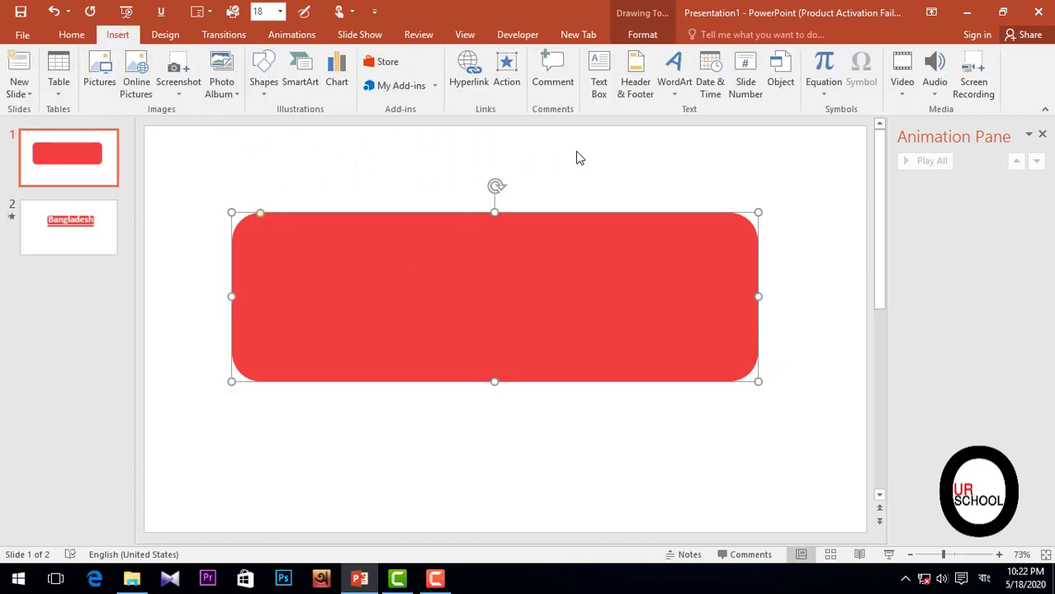
pyautogui.click(674, 87)
pyautogui.click(679, 123)
pyautogui.click(505, 330)
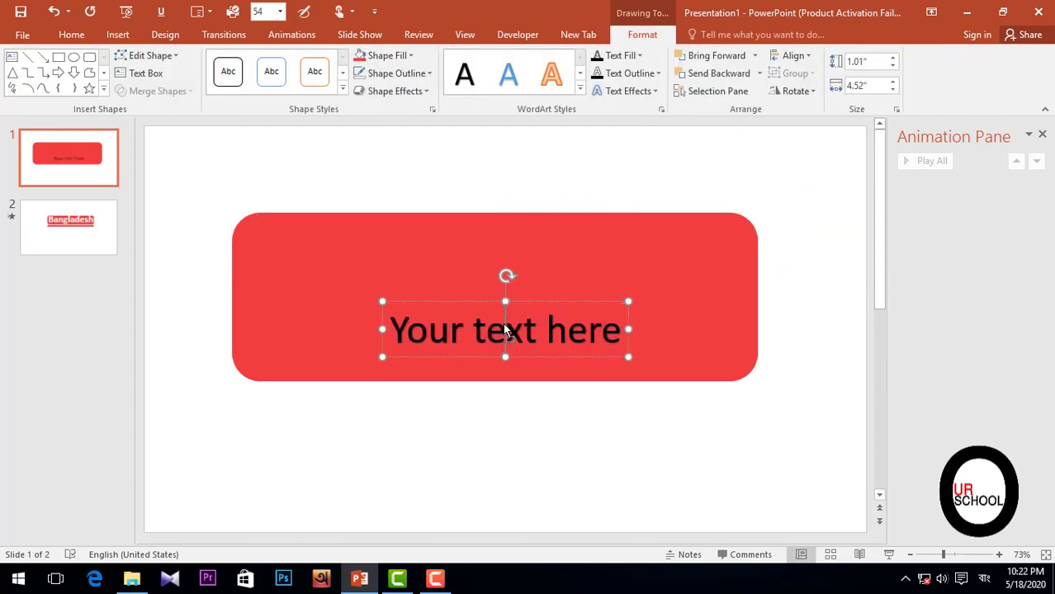
pyautogui.tripleClick(505, 330)
pyautogui.press('Delete')
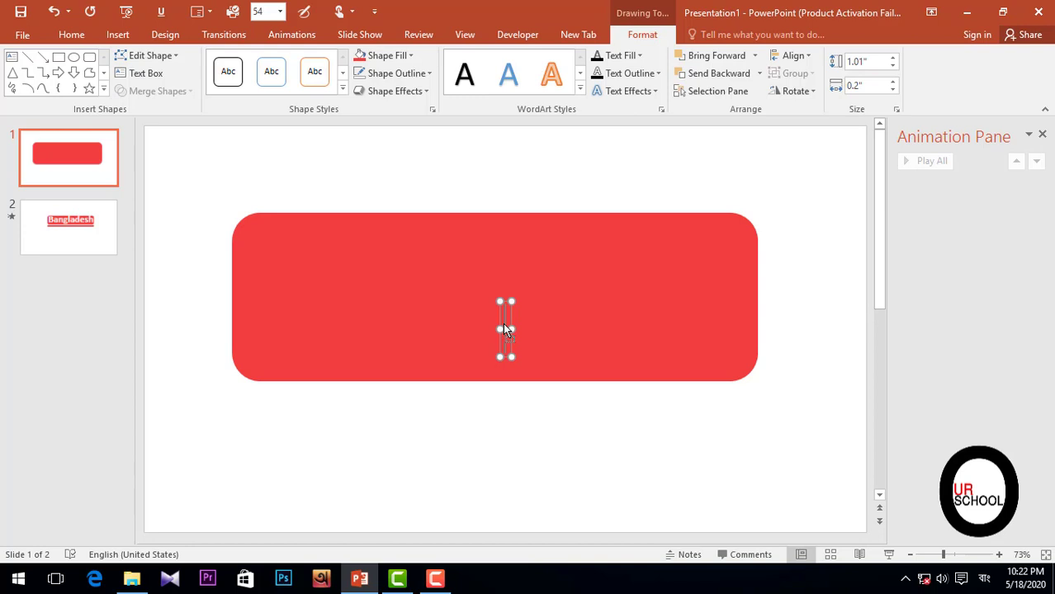
pyautogui.write('BANGLADE')
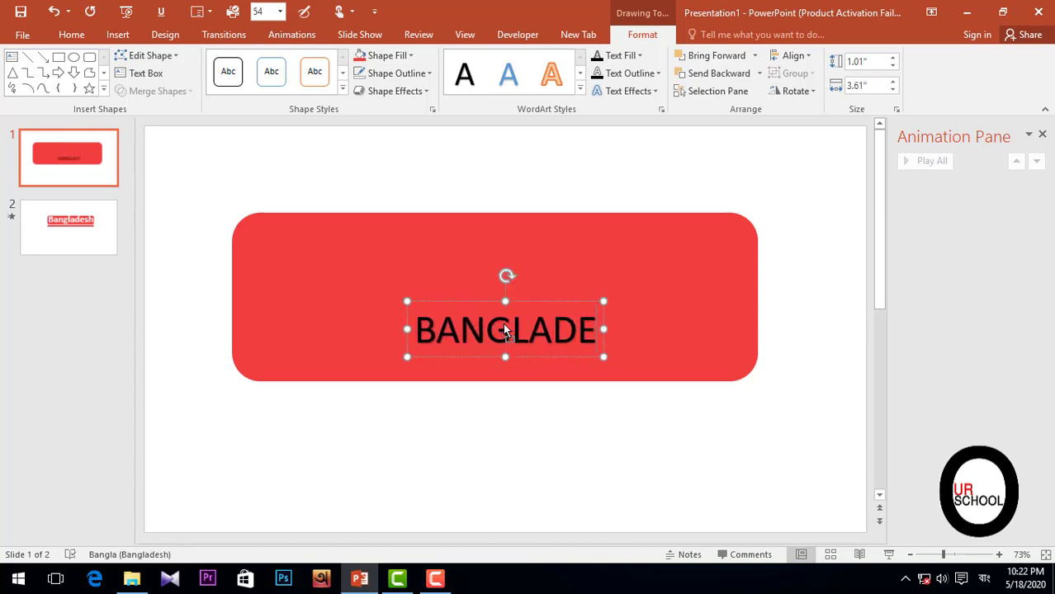
pyautogui.write('SH')
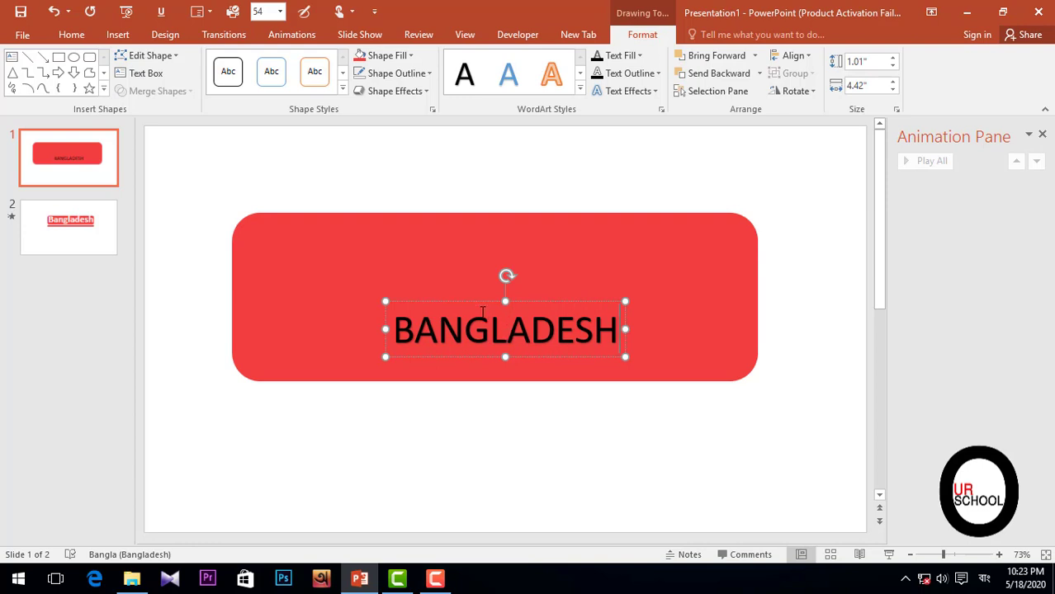
# Make the BANGLADESH text white and move its box up and left.
pyautogui.doubleClick(488, 329)
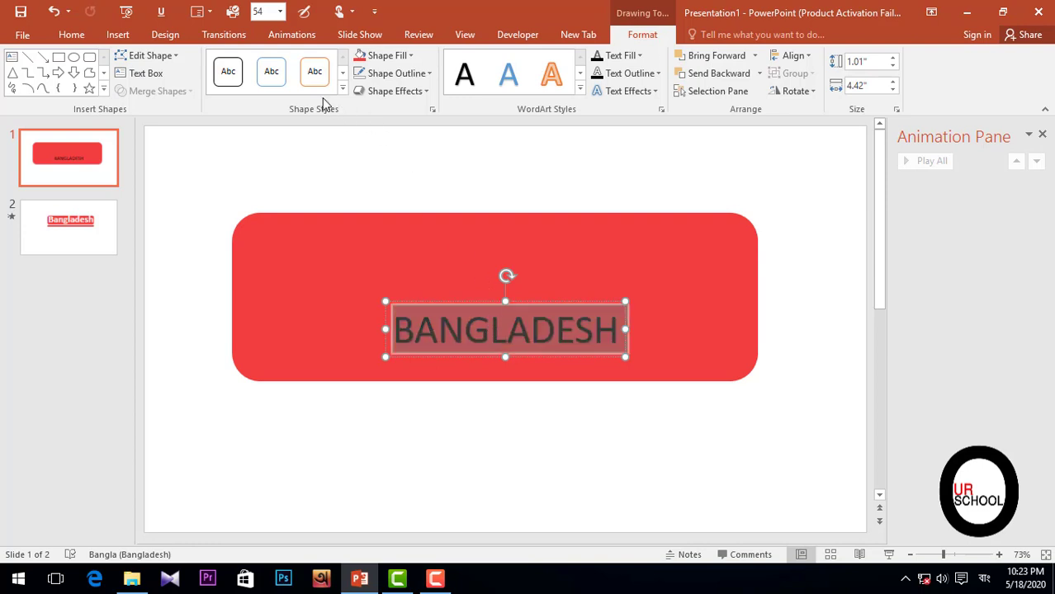
pyautogui.click(77, 35)
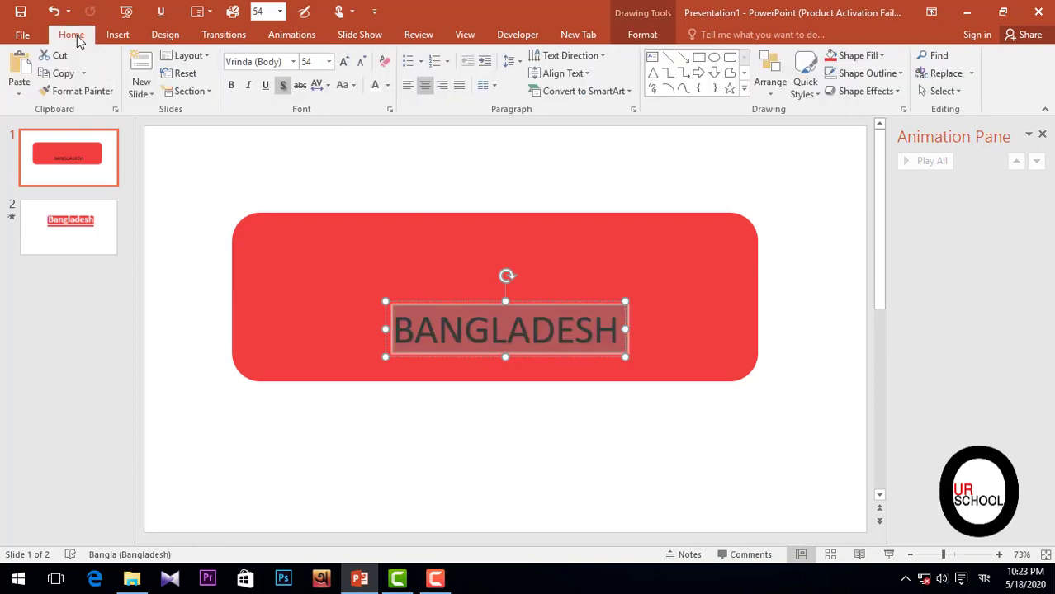
pyautogui.click(387, 86)
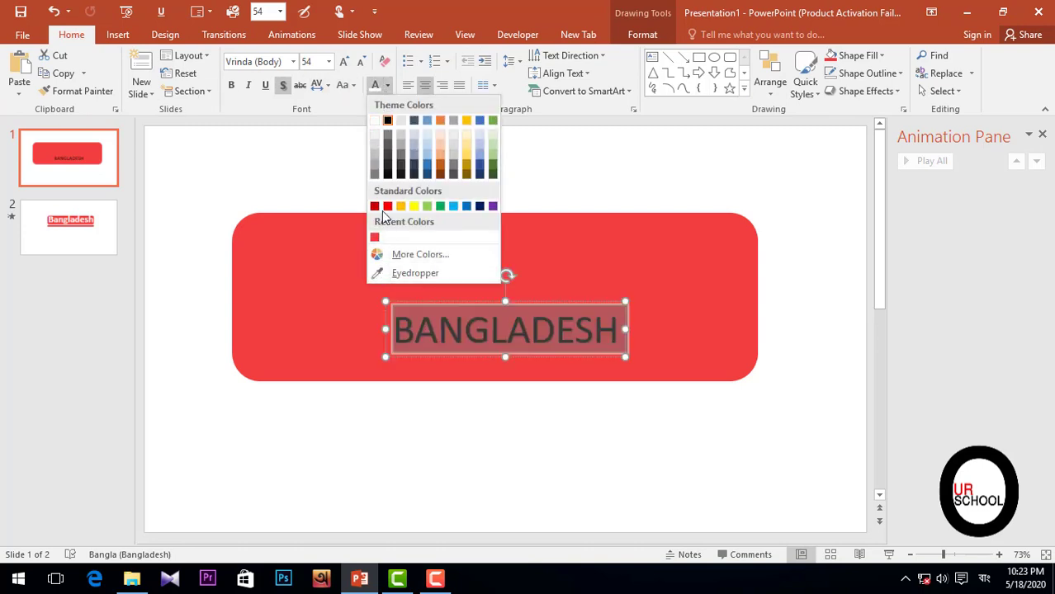
pyautogui.click(374, 121)
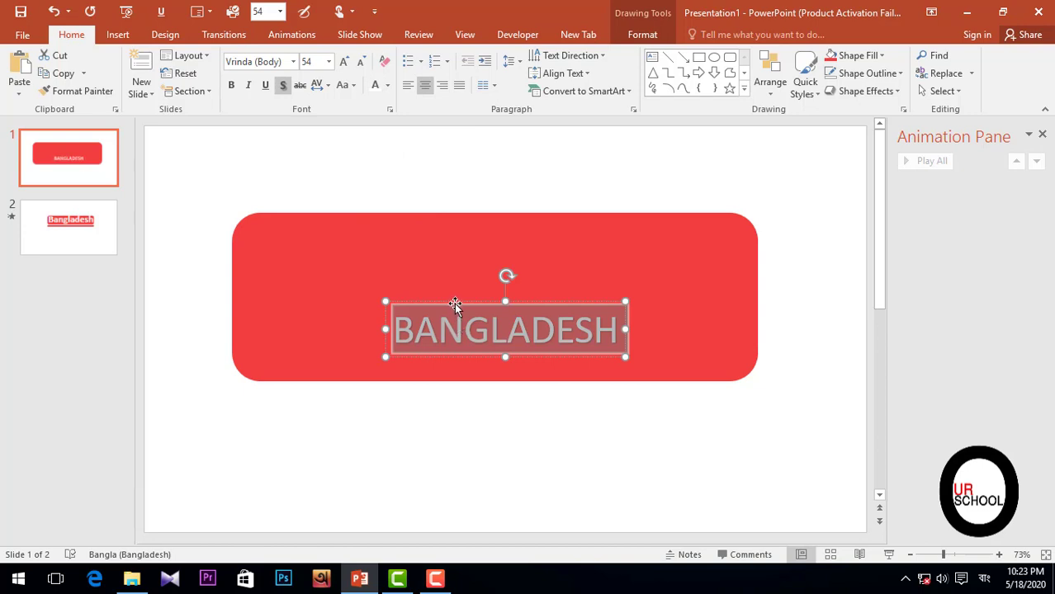
pyautogui.moveTo(455, 325); pyautogui.dragTo(420, 279)
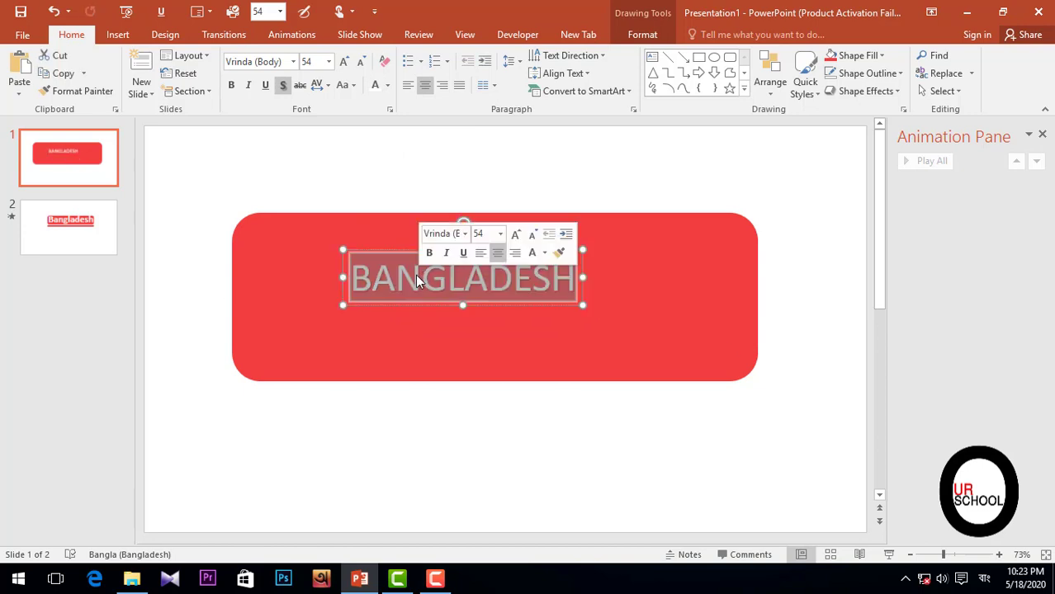
# Enlarge the BANGLADESH text, settling on font size 88.
pyautogui.click(345, 63)
pyautogui.click(345, 64)
pyautogui.click(345, 63)
pyautogui.click(345, 64)
pyautogui.click(345, 64)
pyautogui.click(345, 64)
pyautogui.click(345, 64)
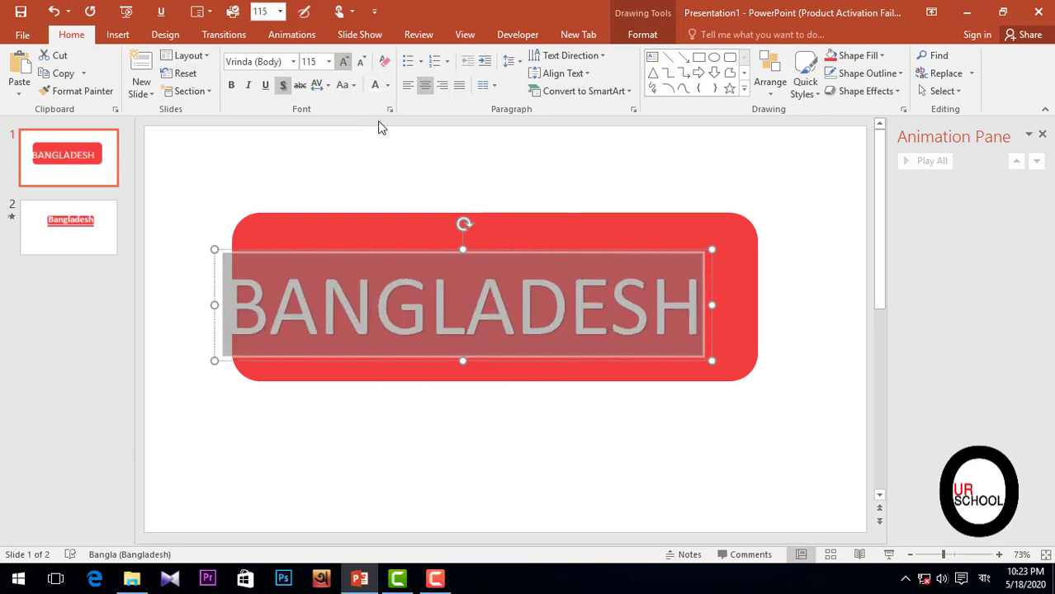
pyautogui.click(363, 64)
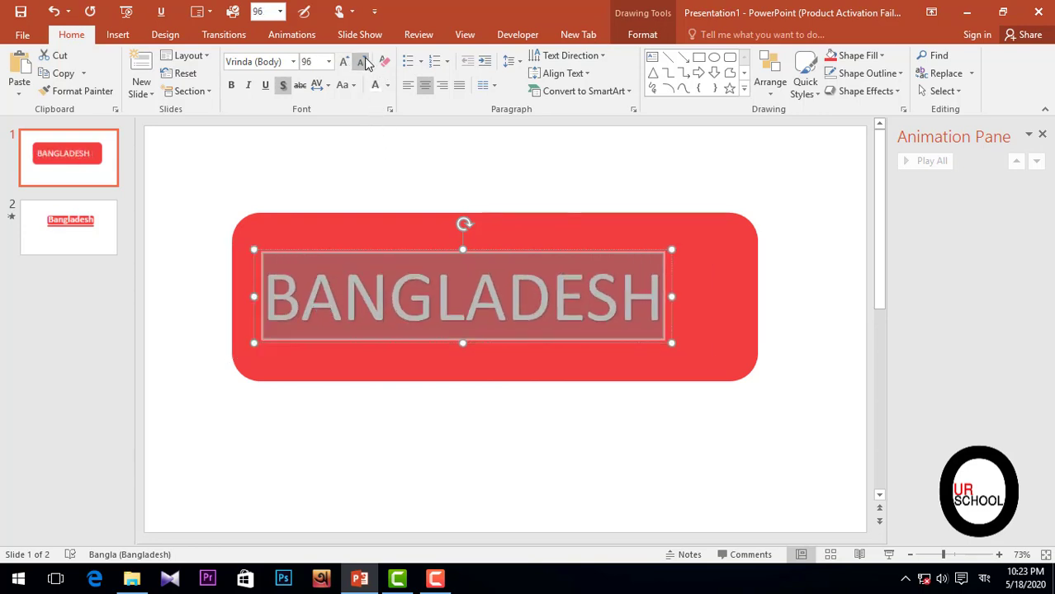
pyautogui.click(363, 64)
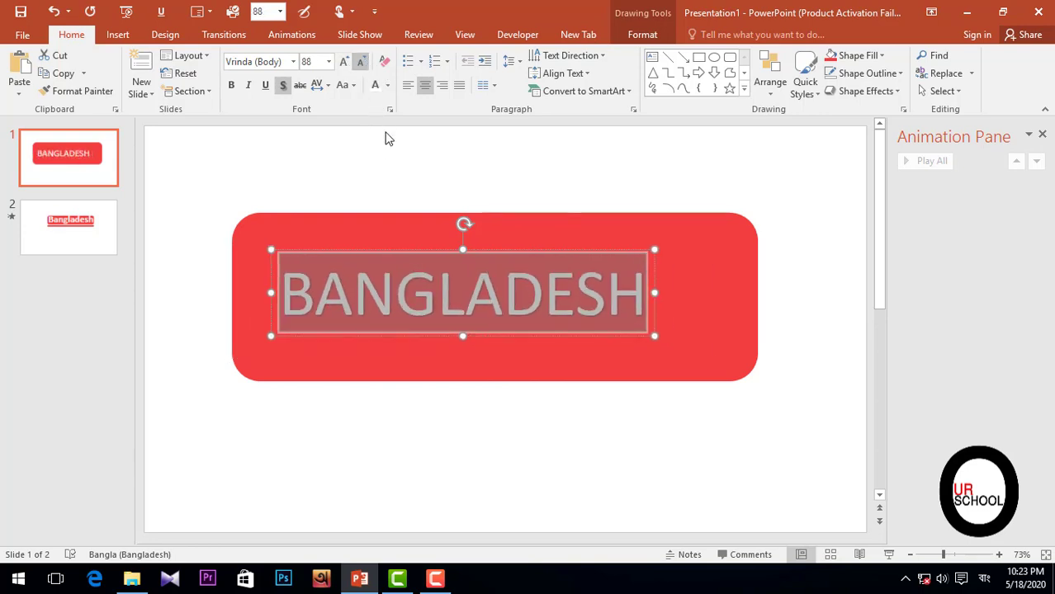
# Make BANGLADESH bold and centre its text box on the red shape.
pyautogui.click(400, 257)
pyautogui.tripleClick(398, 281)
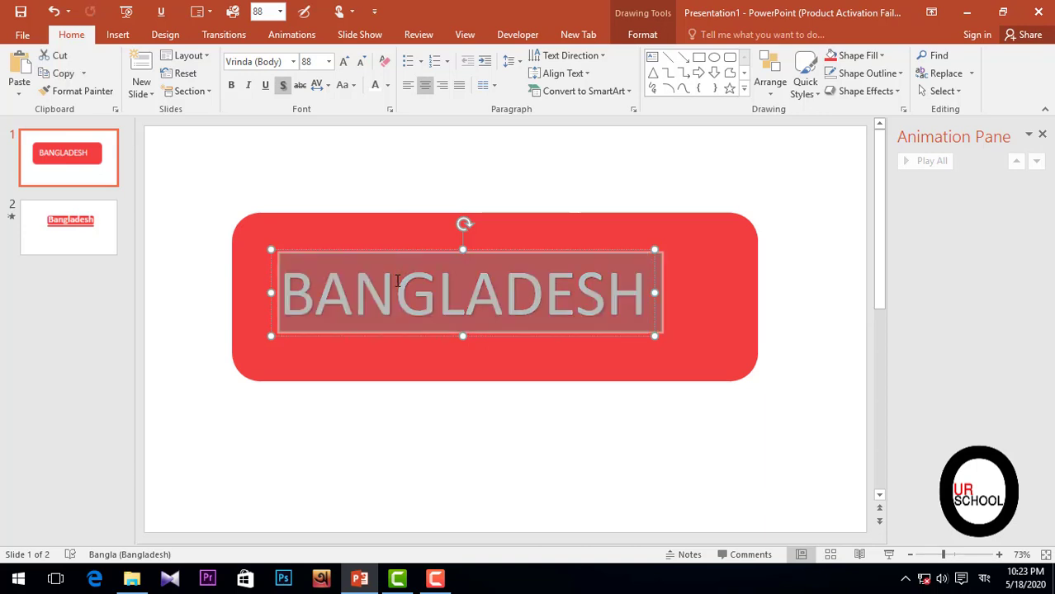
pyautogui.hotkey('ctrl', 'b')
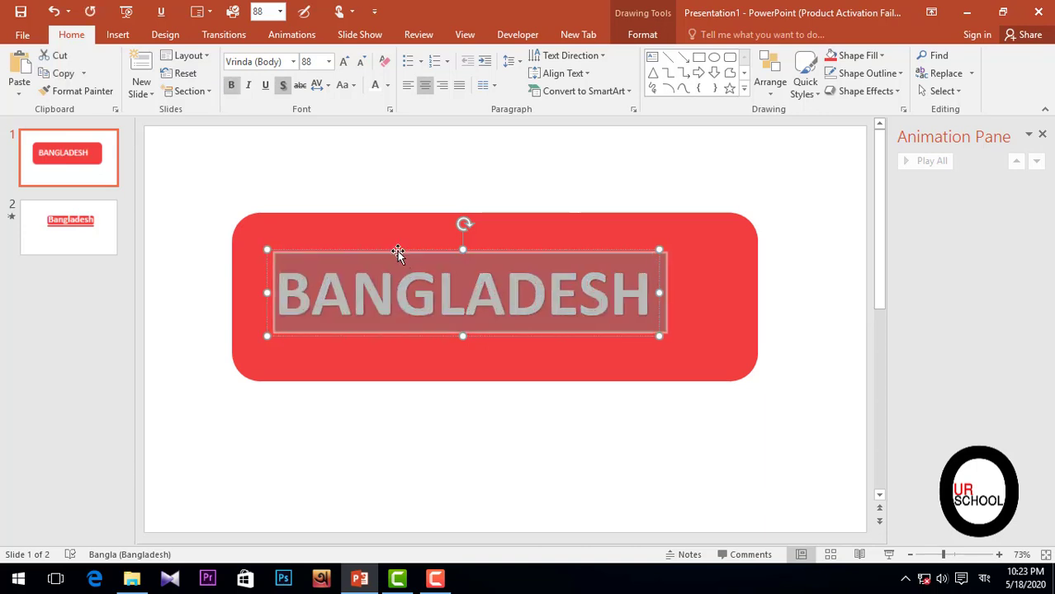
pyautogui.moveTo(397, 250); pyautogui.dragTo(421, 247)
# Shrink the red rectangle and centre it behind the text.
pyautogui.doubleClick(727, 283)
pyautogui.moveTo(758, 382); pyautogui.dragTo(683, 334)
pyautogui.moveTo(648, 245); pyautogui.dragTo(670, 246)
pyautogui.moveTo(711, 347); pyautogui.dragTo(676, 324)
# Fine-tune the red banner to 1.64 by 7.44 inches and nudge it into place.
pyautogui.click(657, 247)
pyautogui.moveTo(645, 238); pyautogui.dragTo(654, 244)
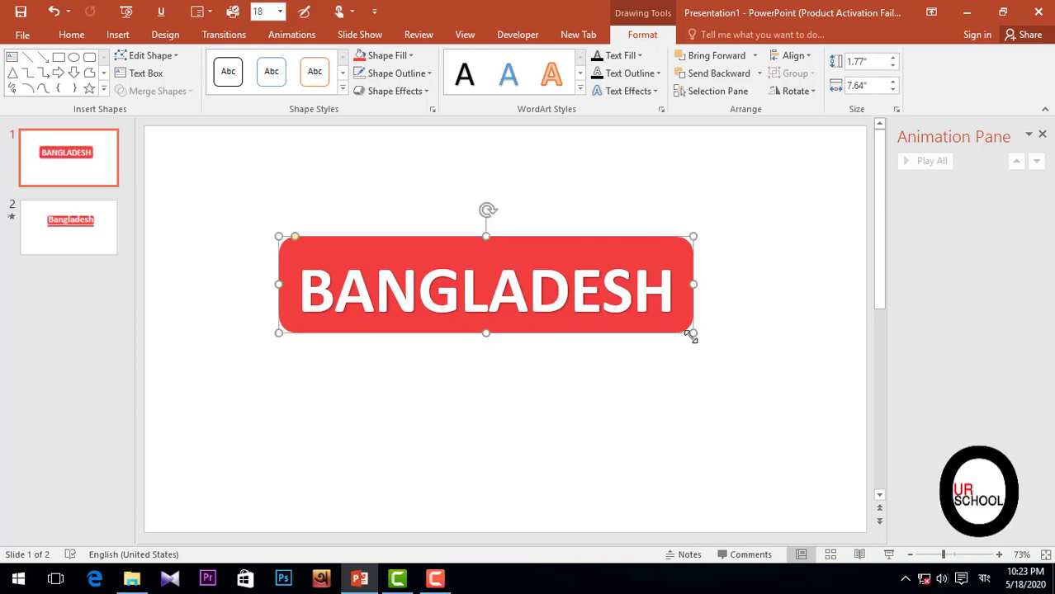
pyautogui.moveTo(692, 335); pyautogui.dragTo(682, 325)
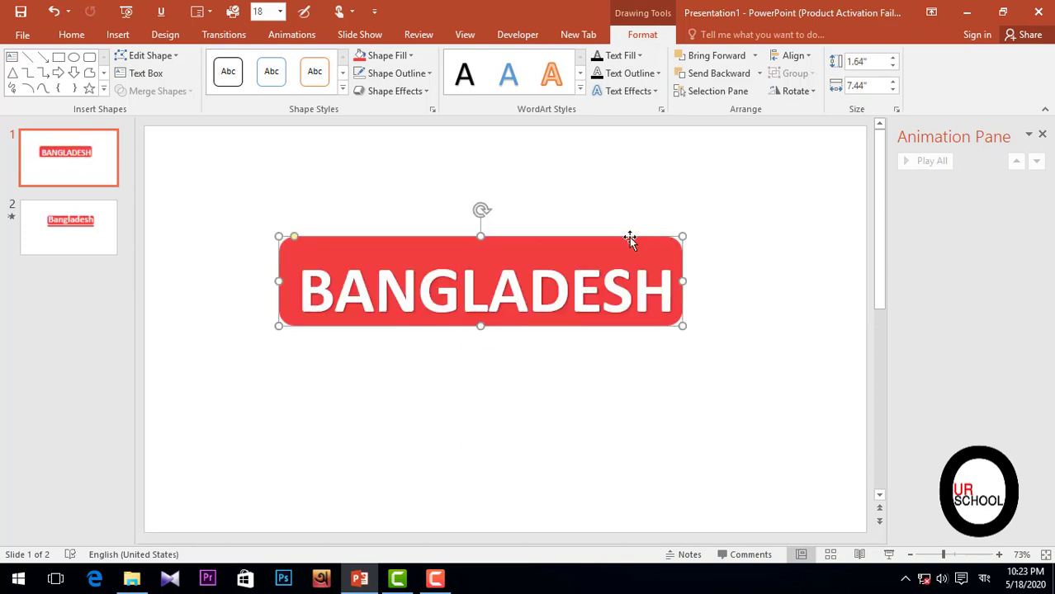
pyautogui.moveTo(630, 248); pyautogui.dragTo(635, 252)
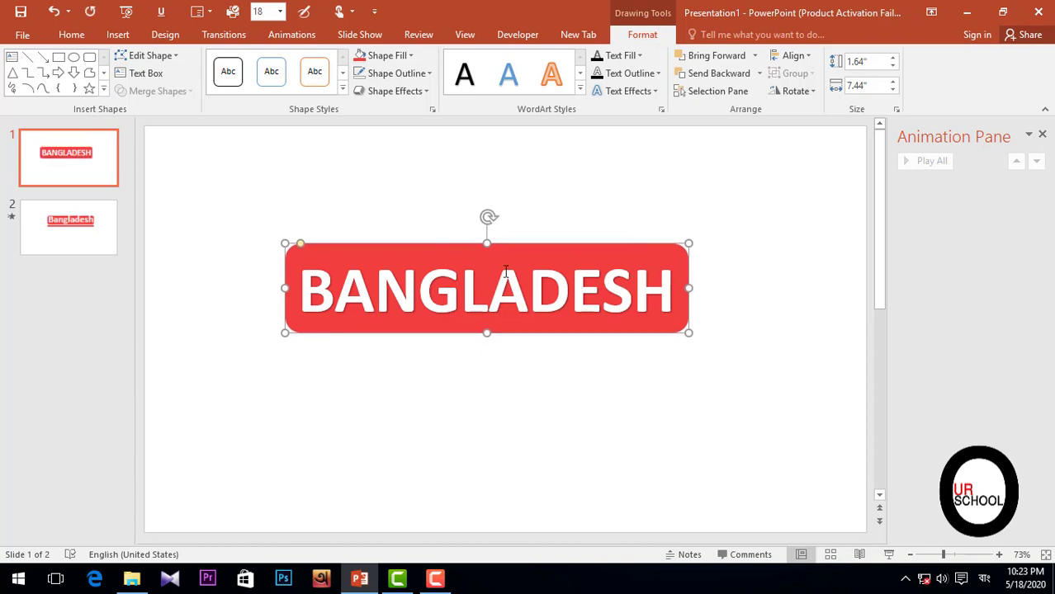
# Draw a thin rounded-rectangle bar below the BANGLADESH banner.
pyautogui.click(118, 34)
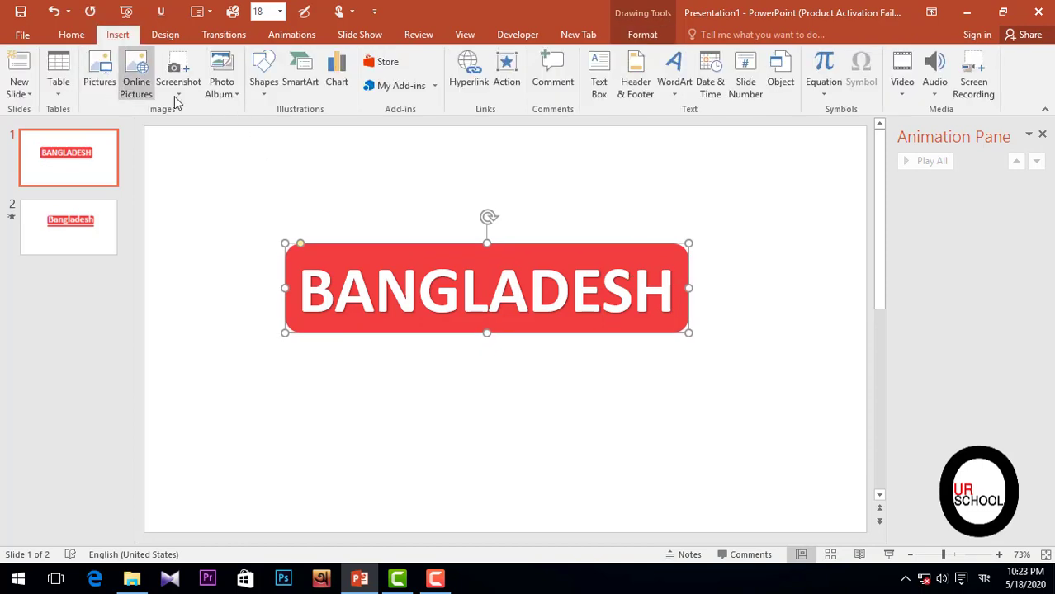
pyautogui.click(263, 92)
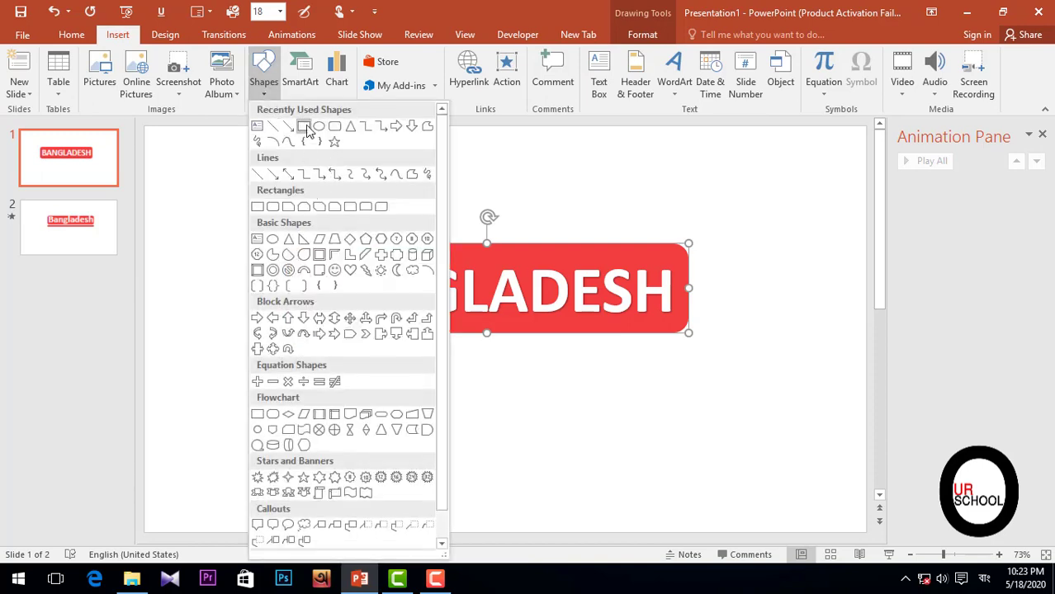
pyautogui.click(321, 127)
pyautogui.moveTo(298, 365); pyautogui.dragTo(682, 357)
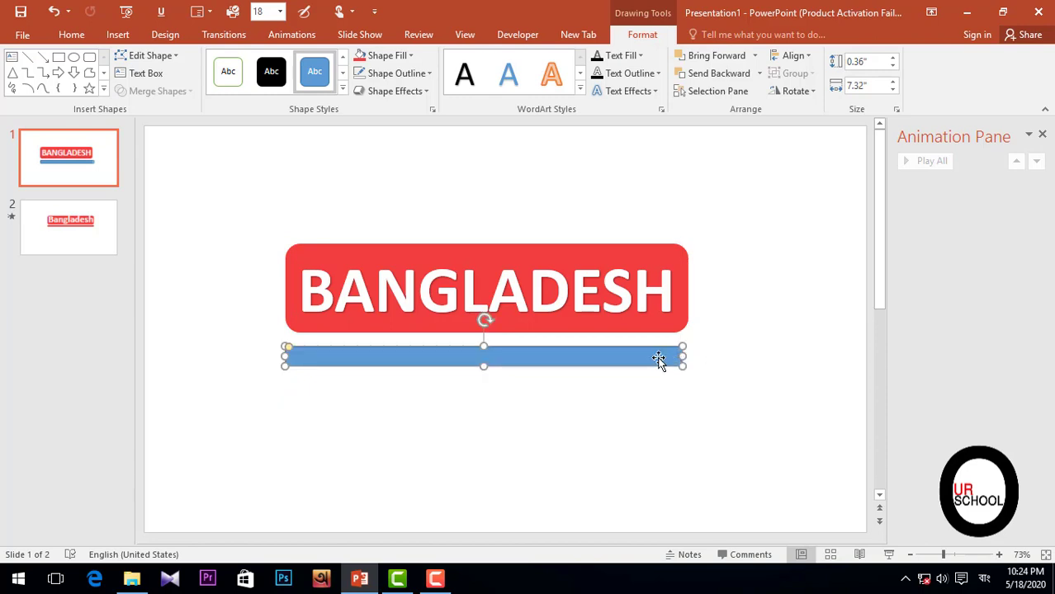
# Remove the bar's outline, eyedropper the banner's red into it, and align it underneath.
pyautogui.click(394, 74)
pyautogui.click(400, 241)
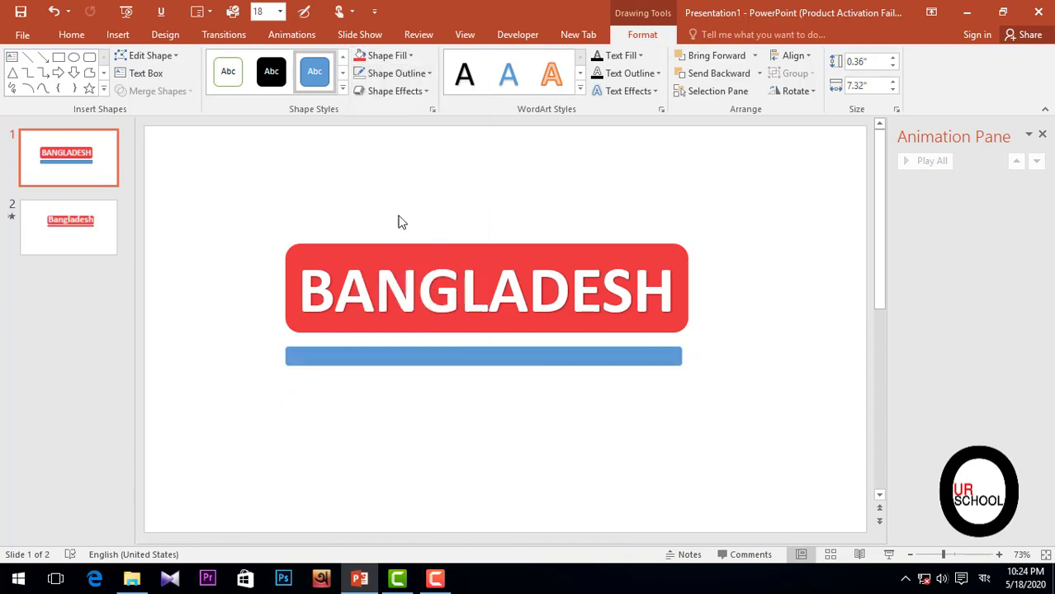
pyautogui.click(388, 57)
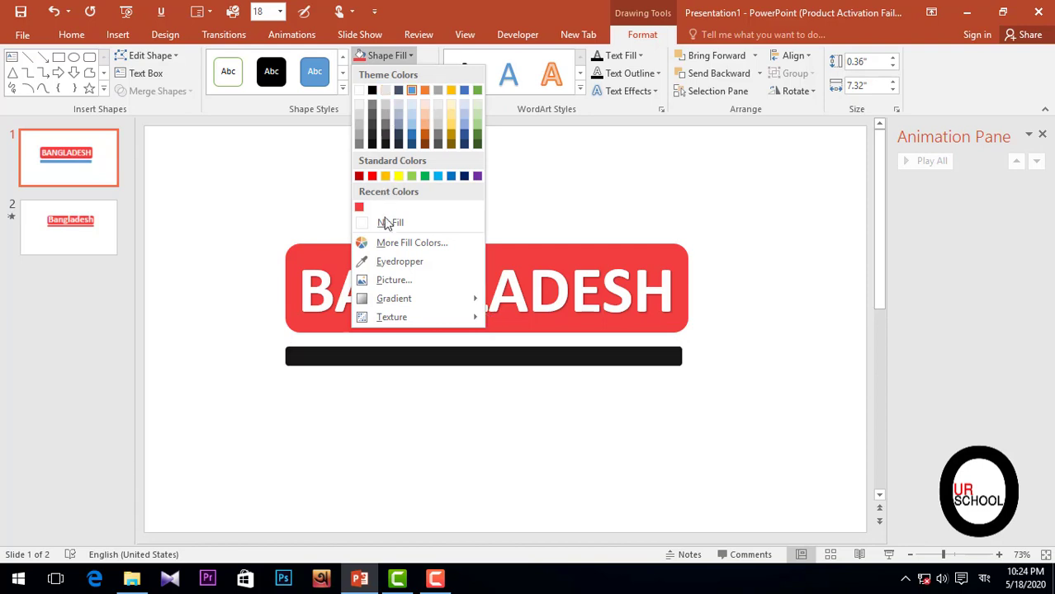
pyautogui.click(390, 269)
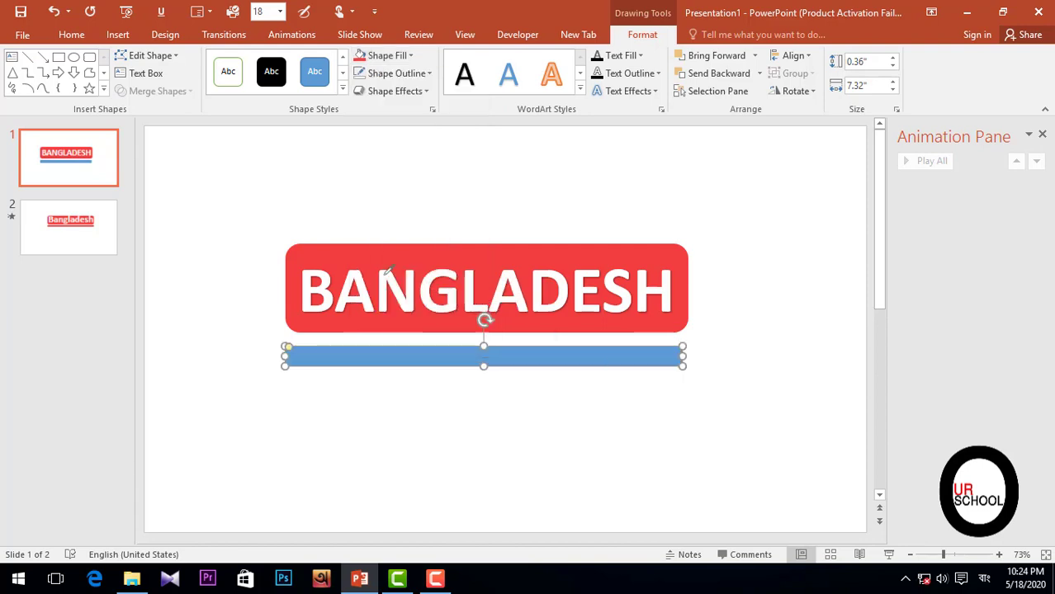
pyautogui.click(452, 261)
pyautogui.moveTo(557, 355); pyautogui.dragTo(559, 355)
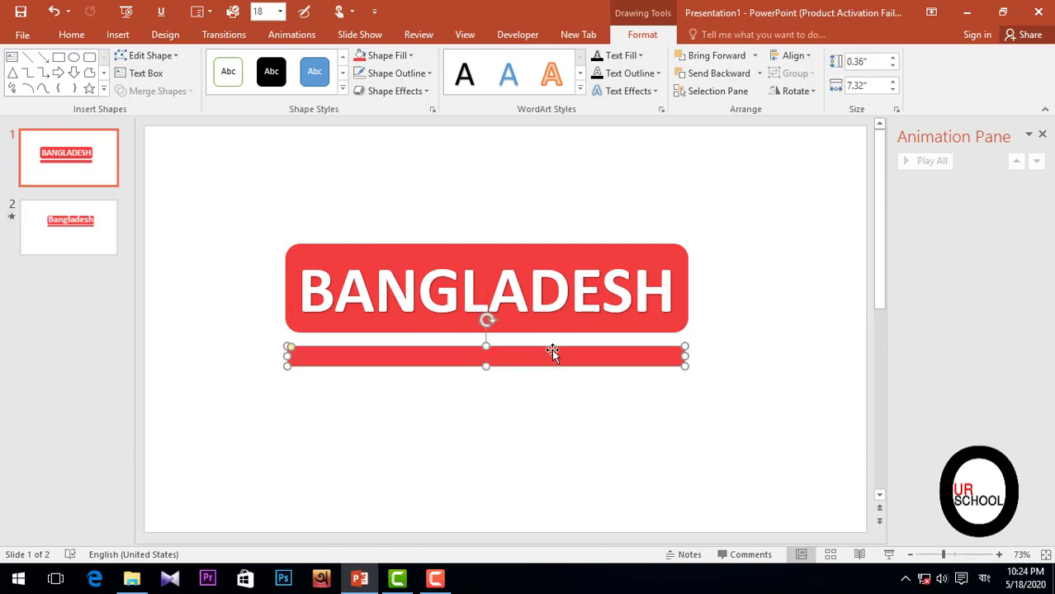
# Select the whole BANGLADESH banner shape without any text highlighted.
pyautogui.click(542, 285)
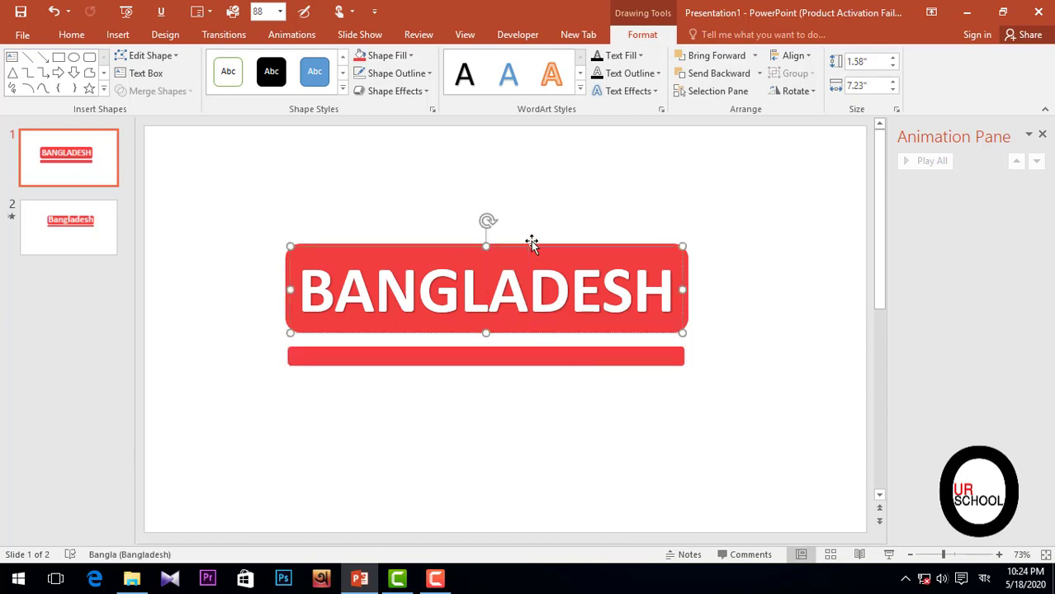
pyautogui.click(530, 247)
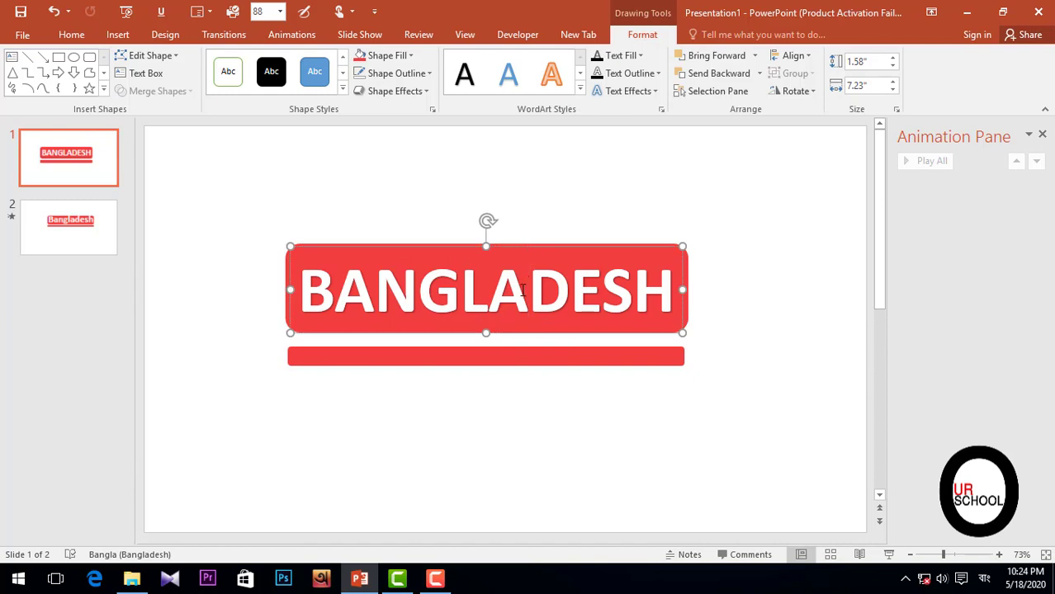
pyautogui.hotkey('ctrl', 'a')
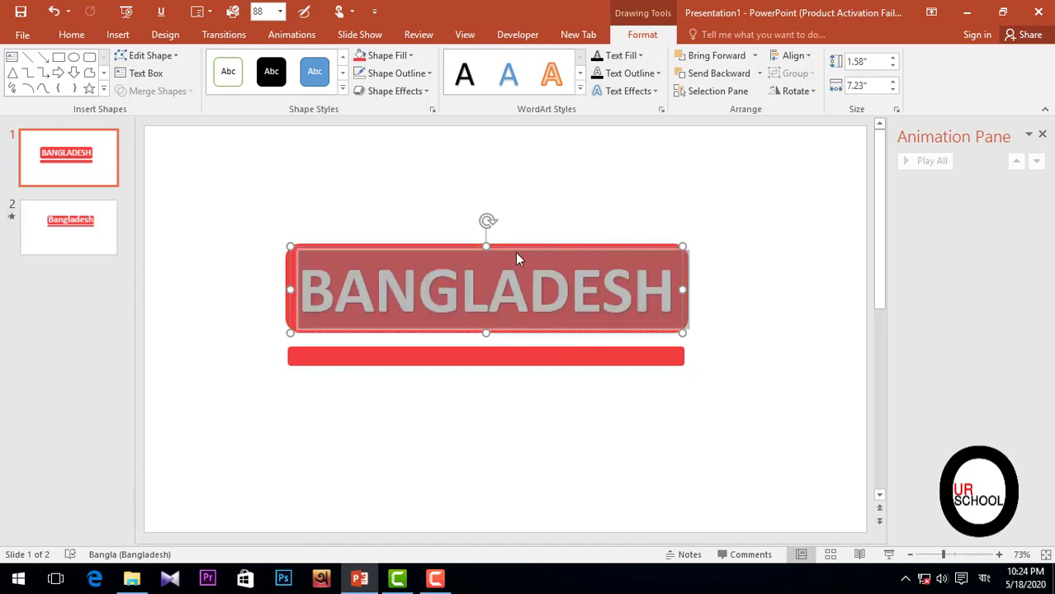
pyautogui.click(515, 245)
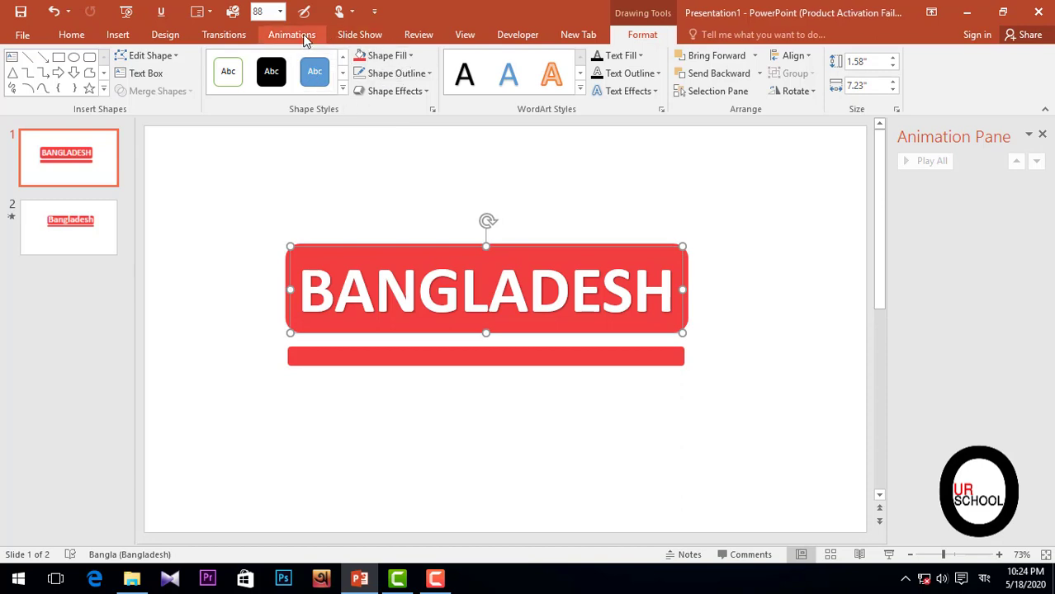
# Apply the Fade entrance effect to the banner from More Entrance Effects.
pyautogui.click(305, 39)
pyautogui.click(644, 82)
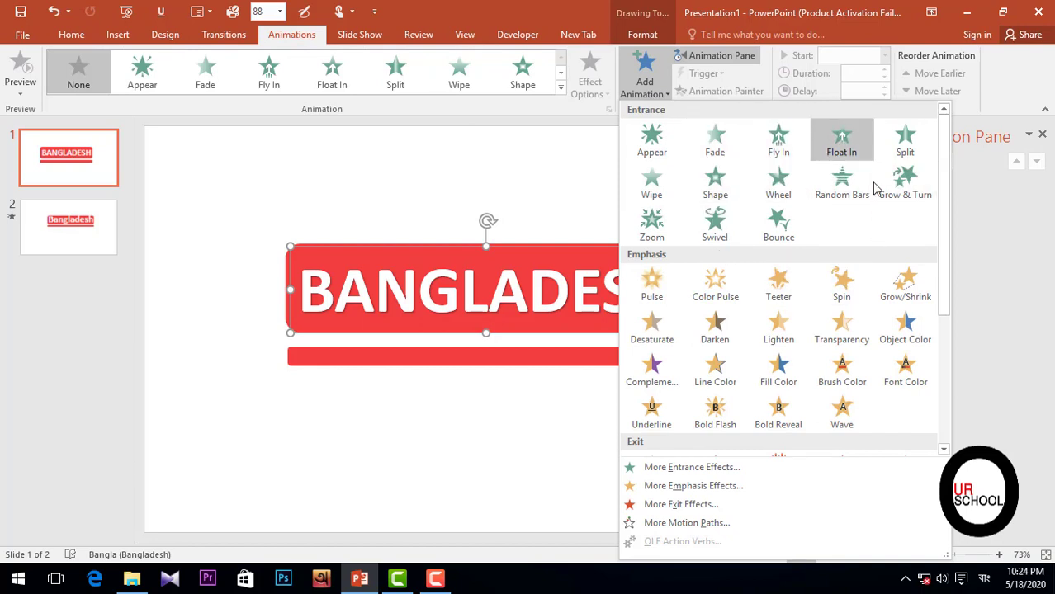
pyautogui.click(708, 477)
pyautogui.moveTo(537, 124); pyautogui.dragTo(946, 165)
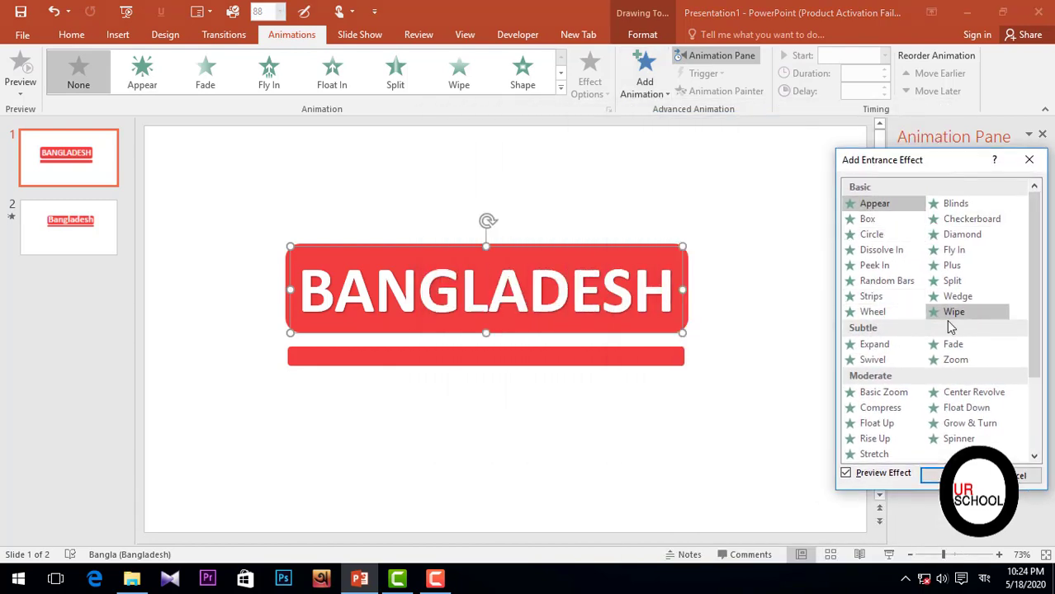
pyautogui.click(957, 347)
pyautogui.click(935, 477)
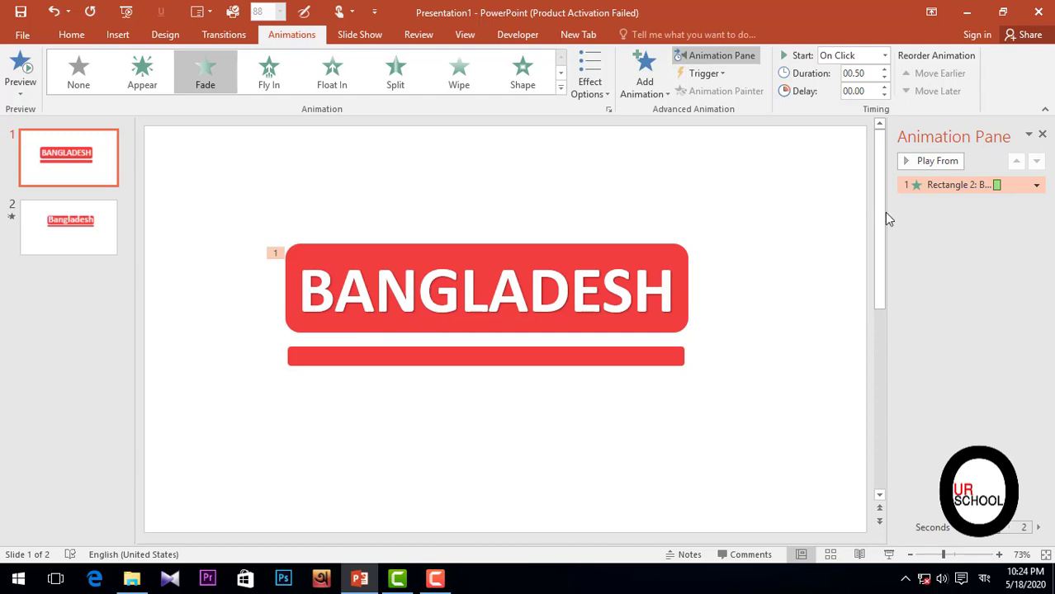
# Set the banner's Fade to animate text by letter and preview the result.
pyautogui.doubleClick(970, 185)
pyautogui.moveTo(861, 201); pyautogui.dragTo(867, 169)
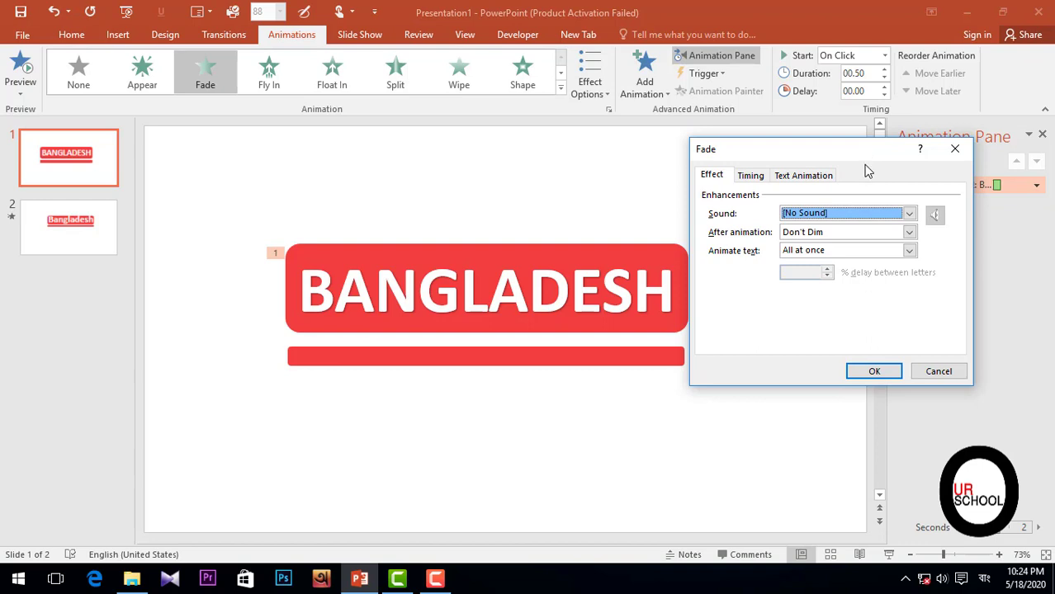
pyautogui.click(848, 252)
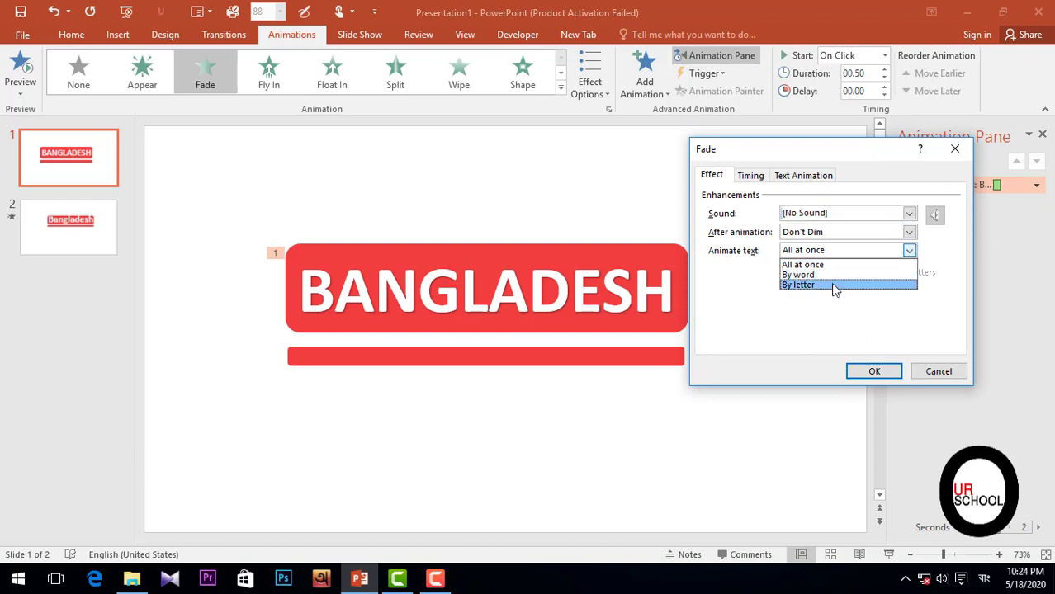
pyautogui.click(833, 285)
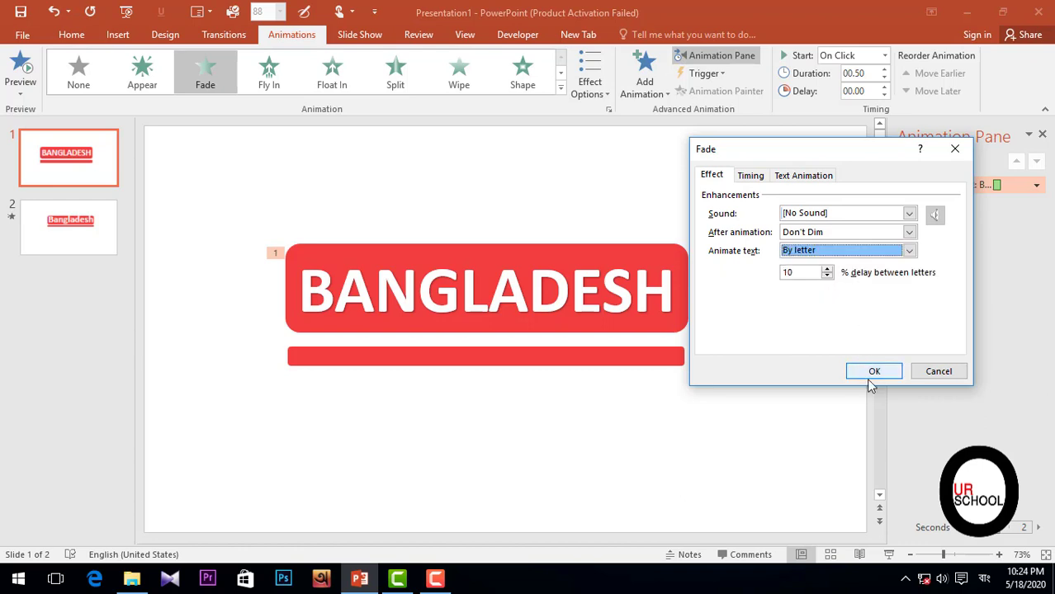
pyautogui.click(873, 373)
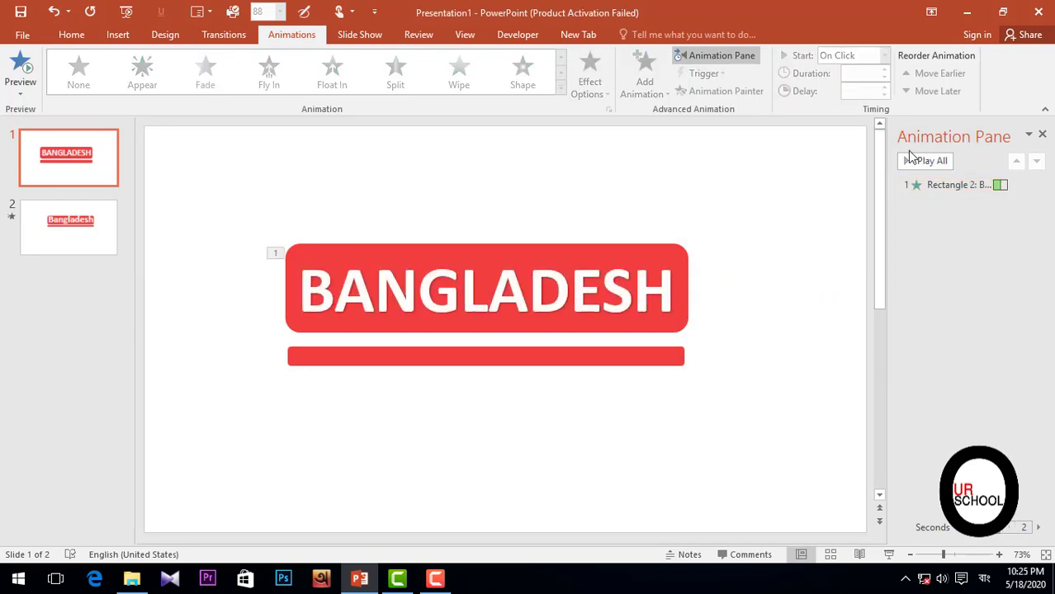
pyautogui.click(909, 161)
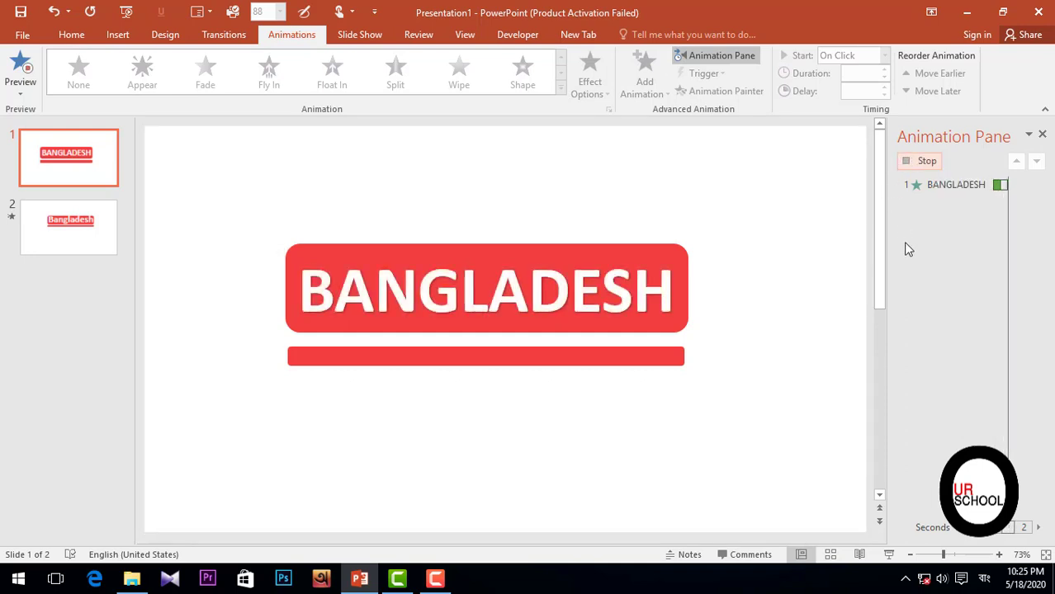
pyautogui.doubleClick(625, 359)
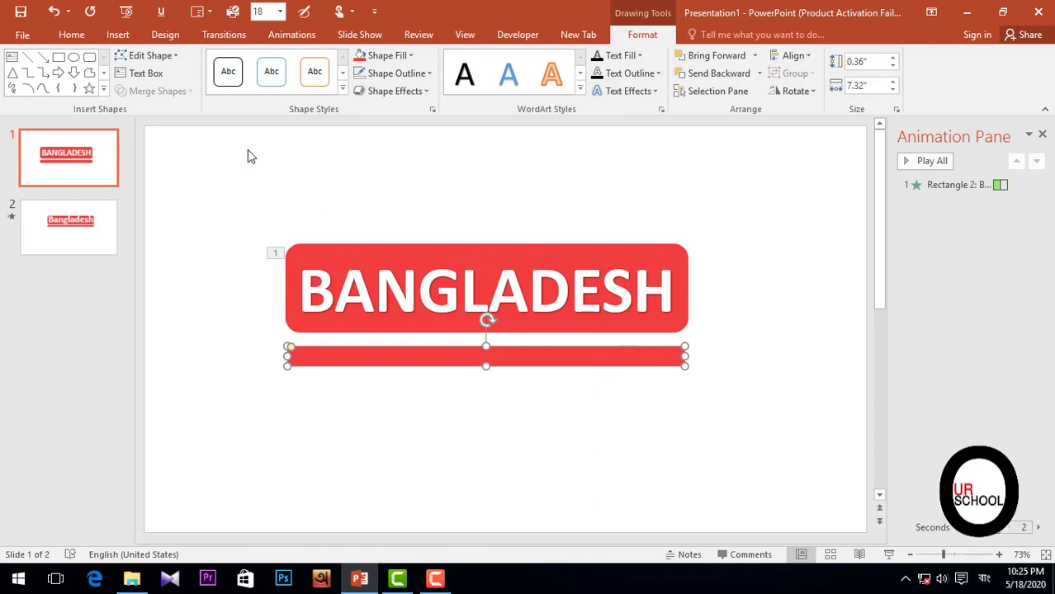
# Give the red bar a Fly In entrance from the left and preview the sequence.
pyautogui.hotkey('alt', 'a')
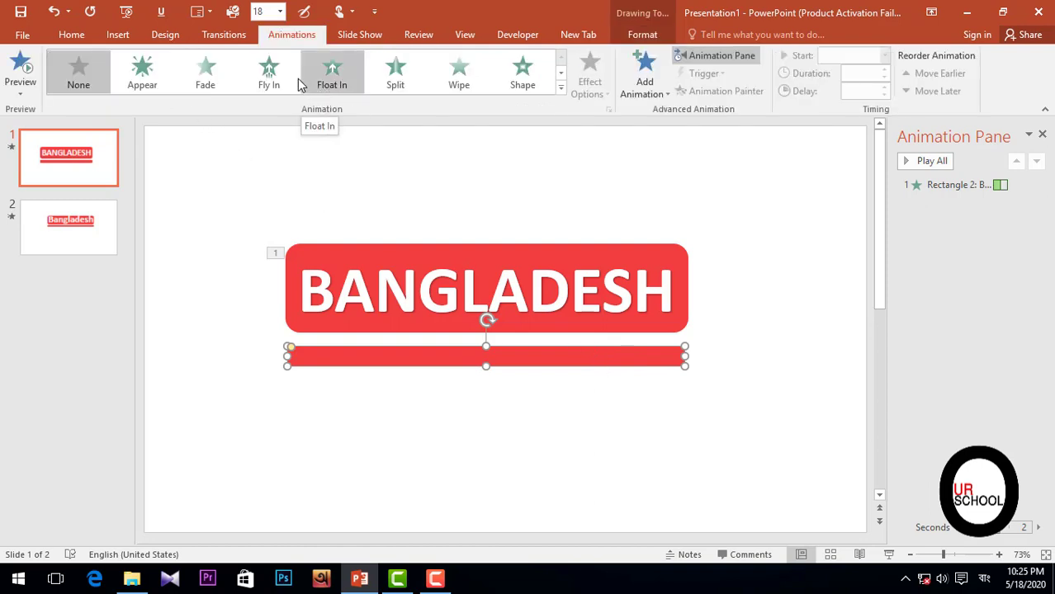
pyautogui.click(268, 70)
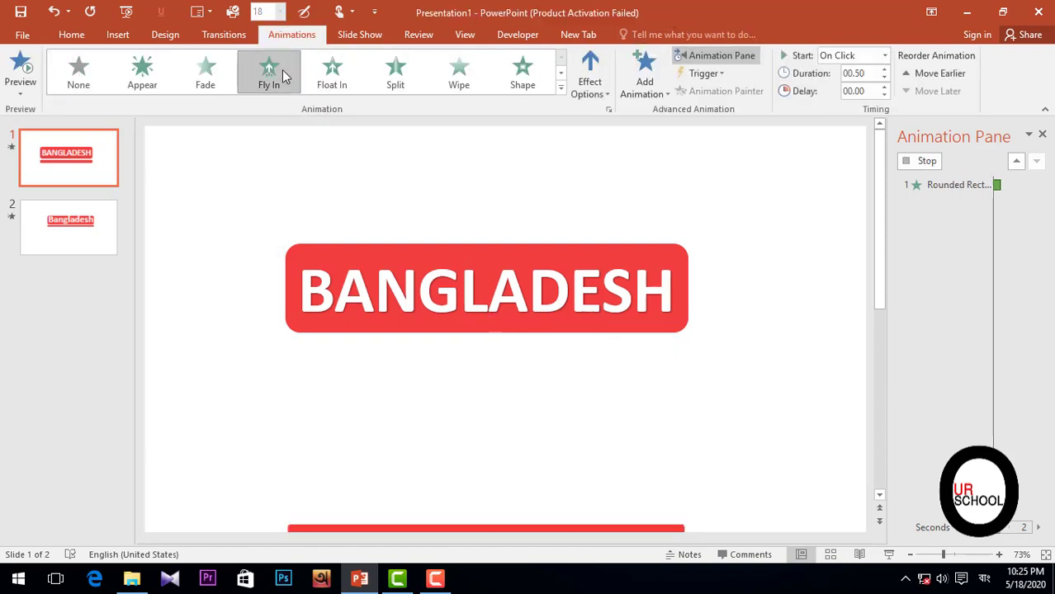
pyautogui.click(591, 90)
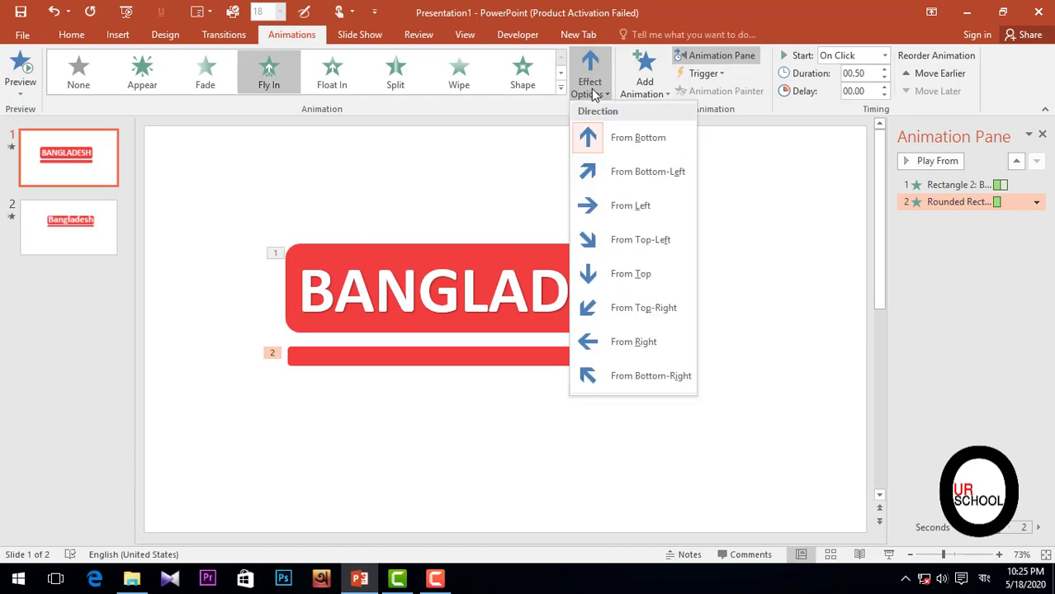
pyautogui.click(625, 208)
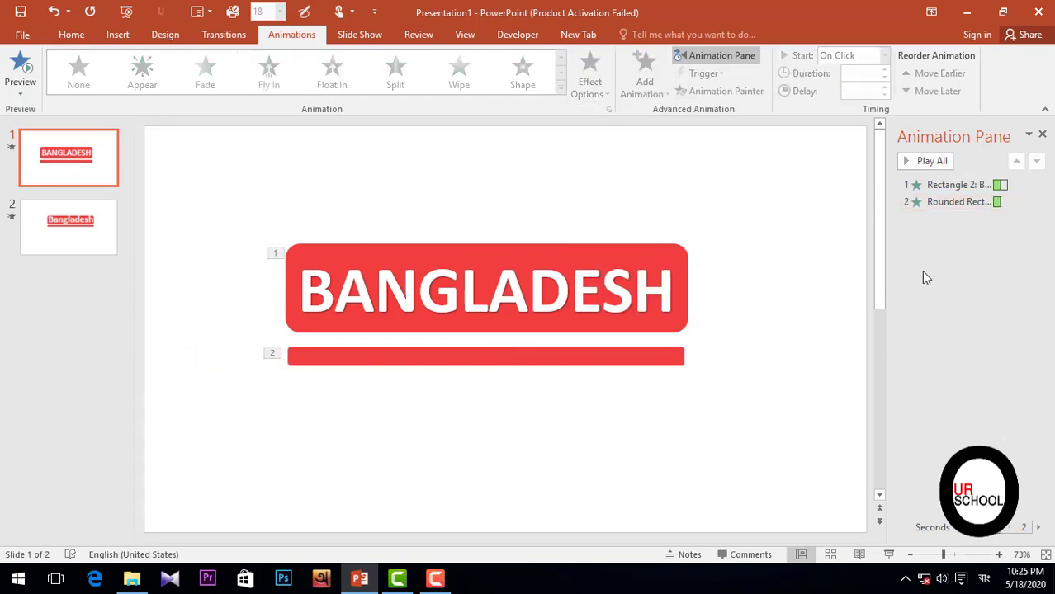
pyautogui.click(904, 162)
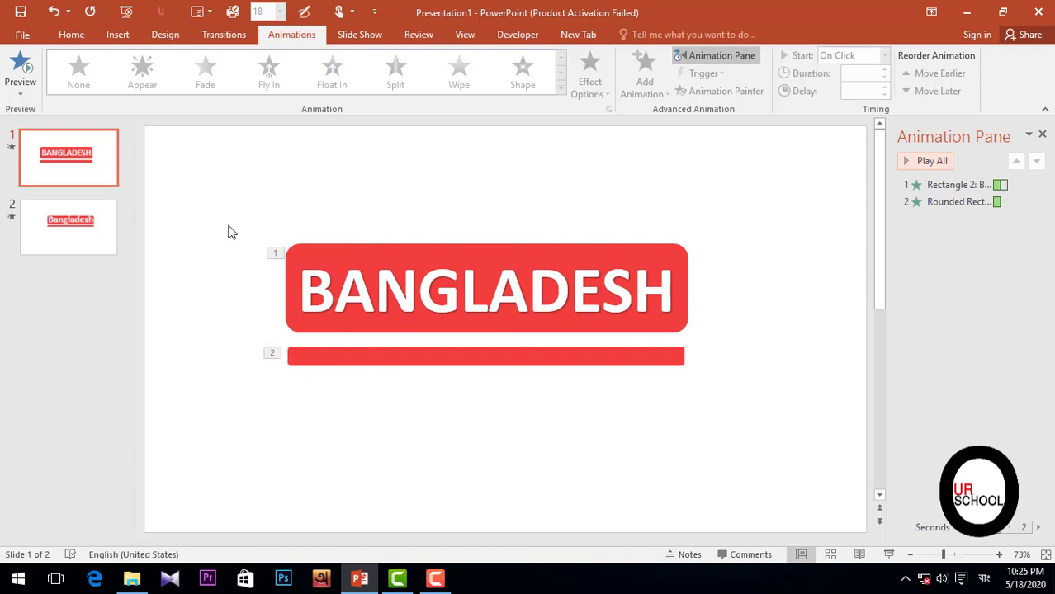
# Draw a rectangle against the slide's left edge where the red bar begins.
pyautogui.click(118, 36)
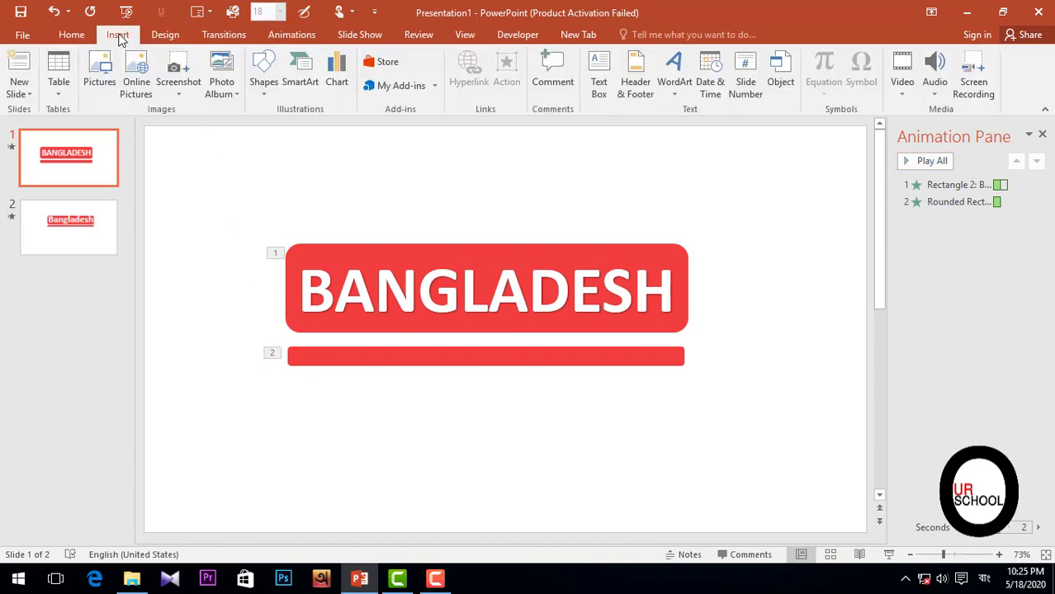
pyautogui.click(263, 83)
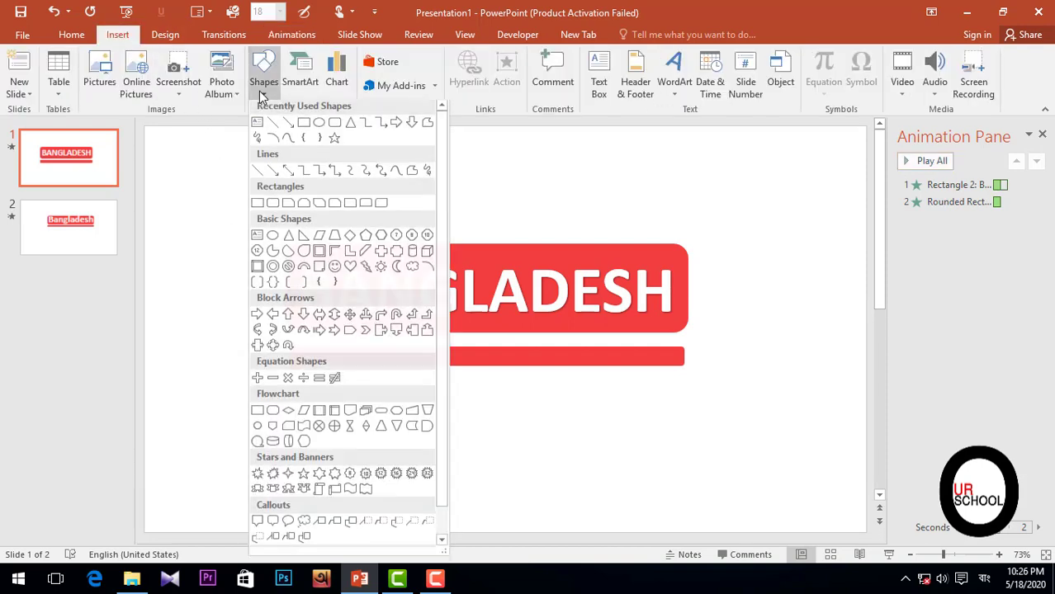
pyautogui.click(305, 129)
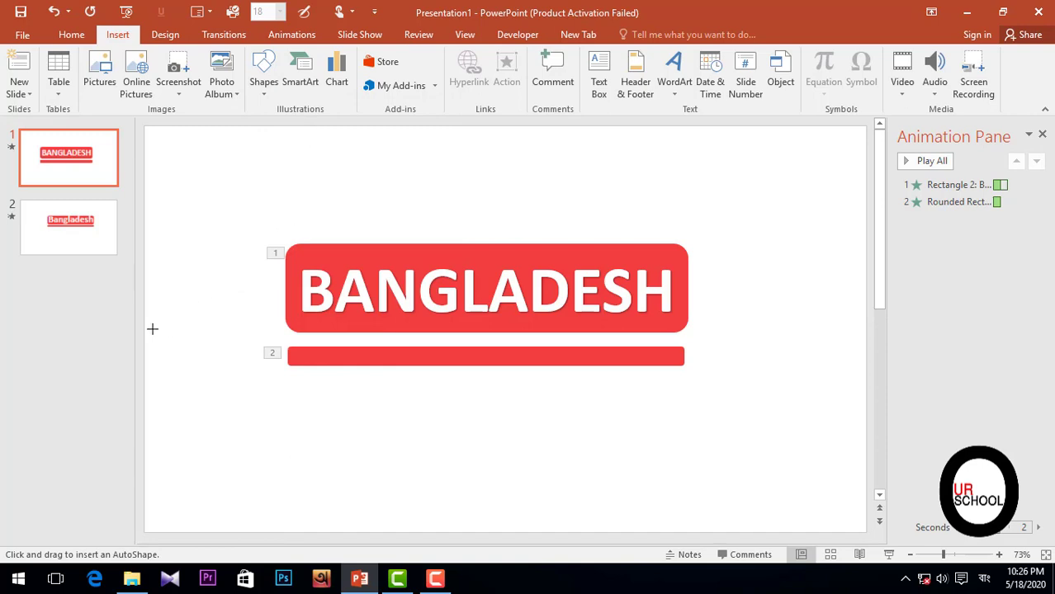
pyautogui.moveTo(155, 333); pyautogui.dragTo(282, 434)
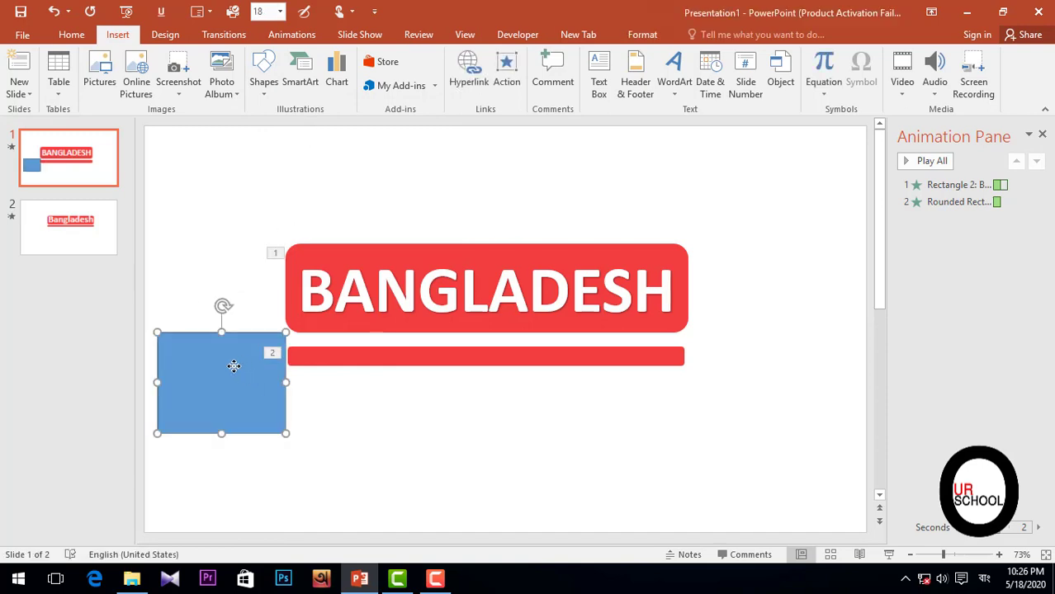
pyautogui.moveTo(232, 367); pyautogui.dragTo(287, 386)
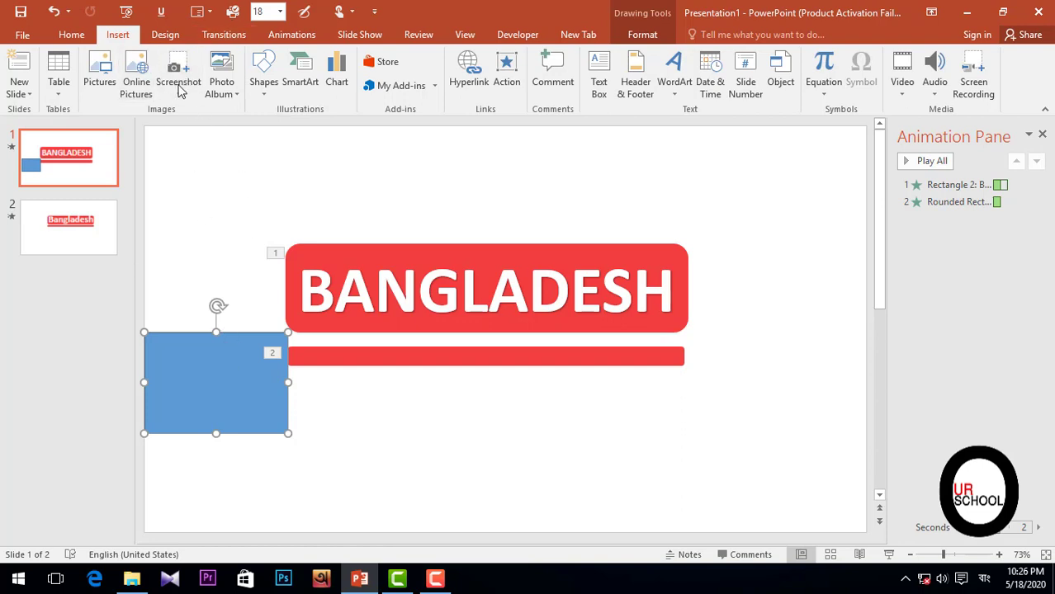
# Fill the rectangle with the white background colour via eyedropper and remove its outline.
pyautogui.doubleClick(219, 364)
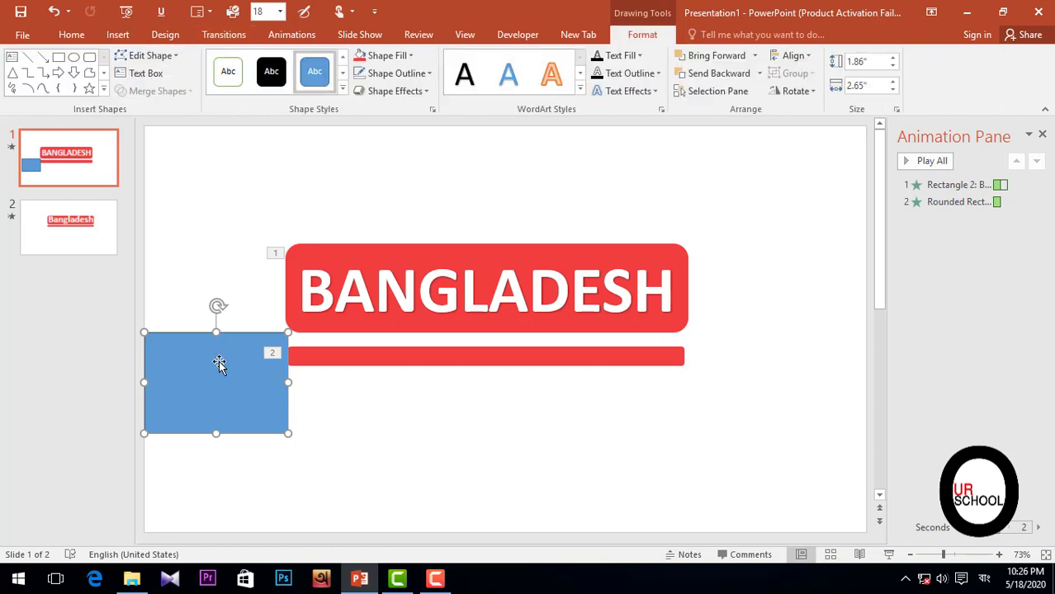
pyautogui.click(394, 66)
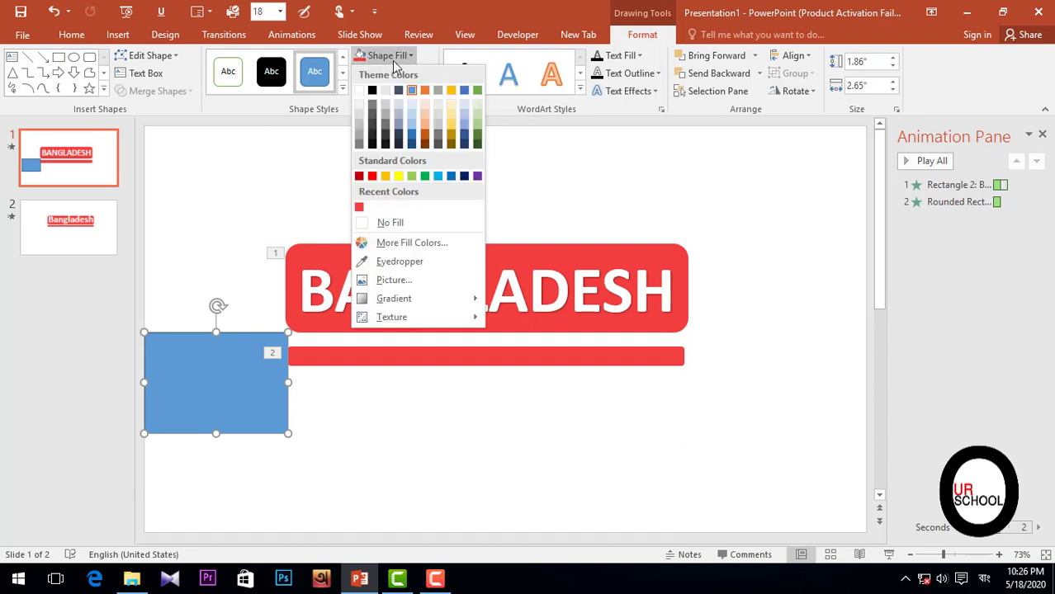
pyautogui.click(396, 262)
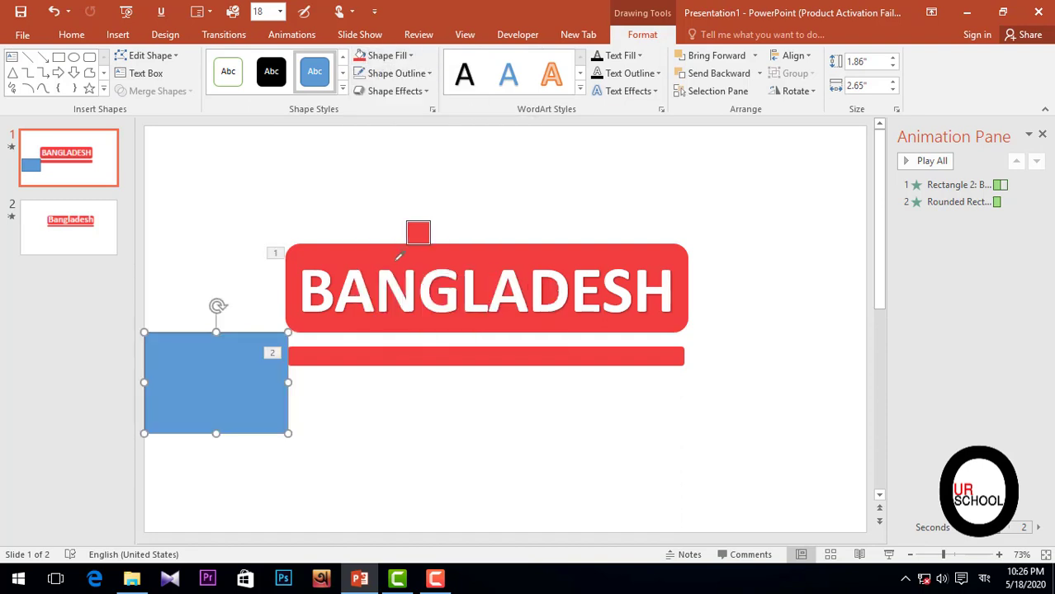
pyautogui.click(408, 216)
pyautogui.click(393, 73)
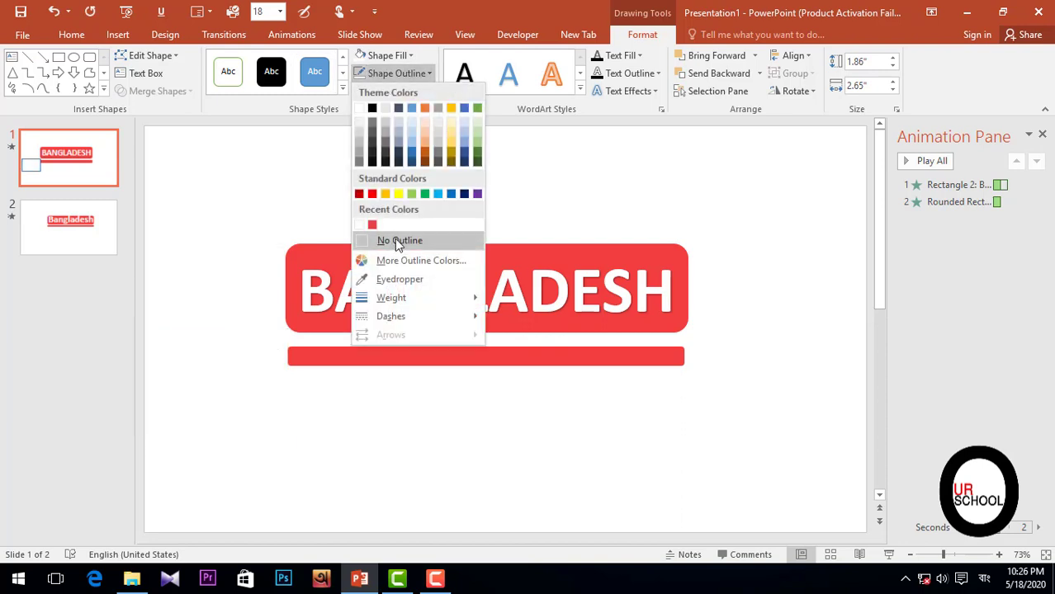
pyautogui.click(395, 240)
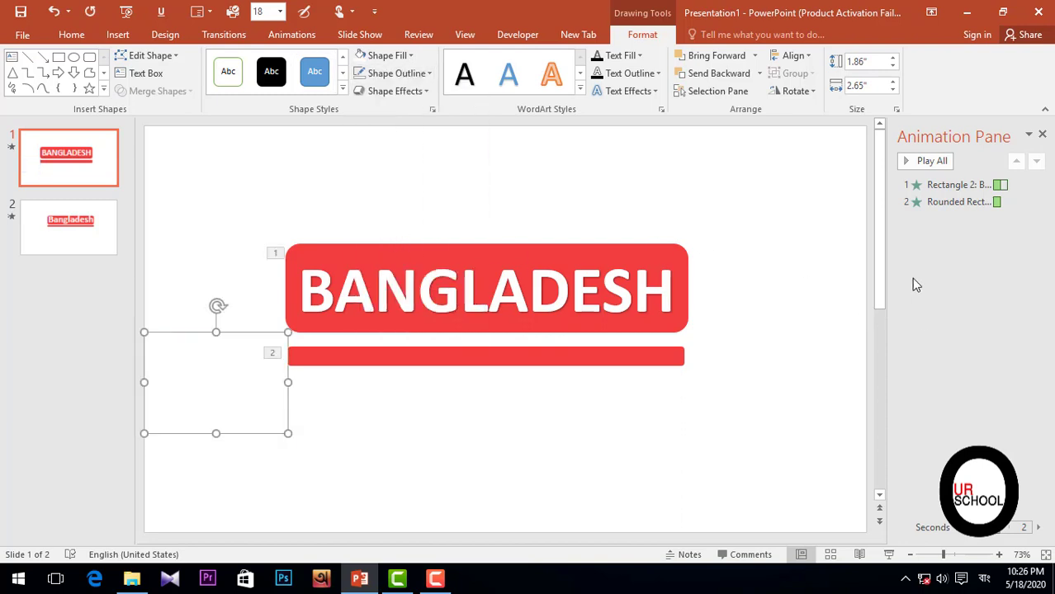
pyautogui.click(626, 209)
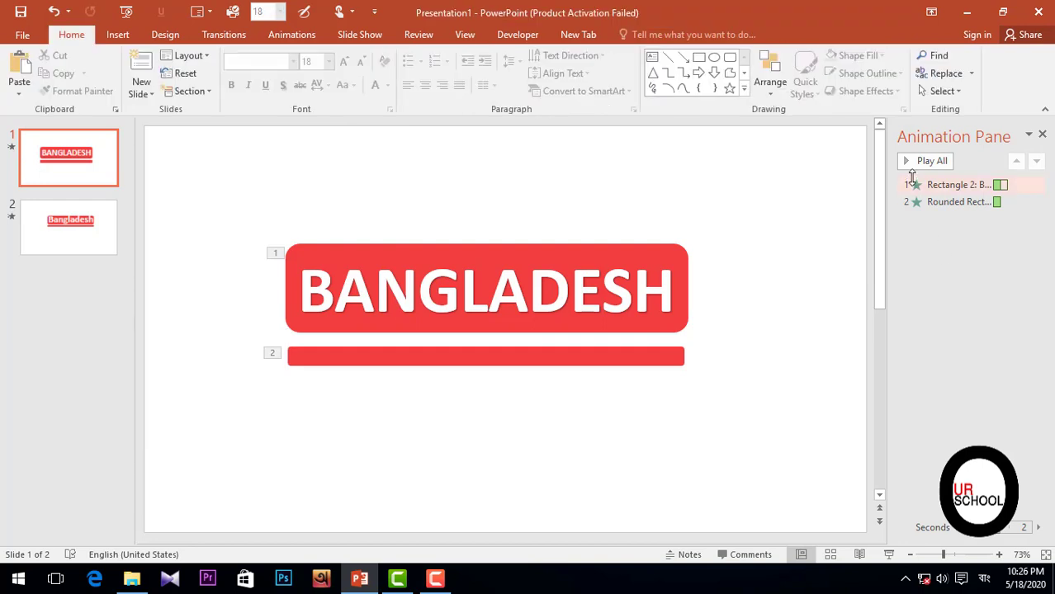
pyautogui.click(906, 162)
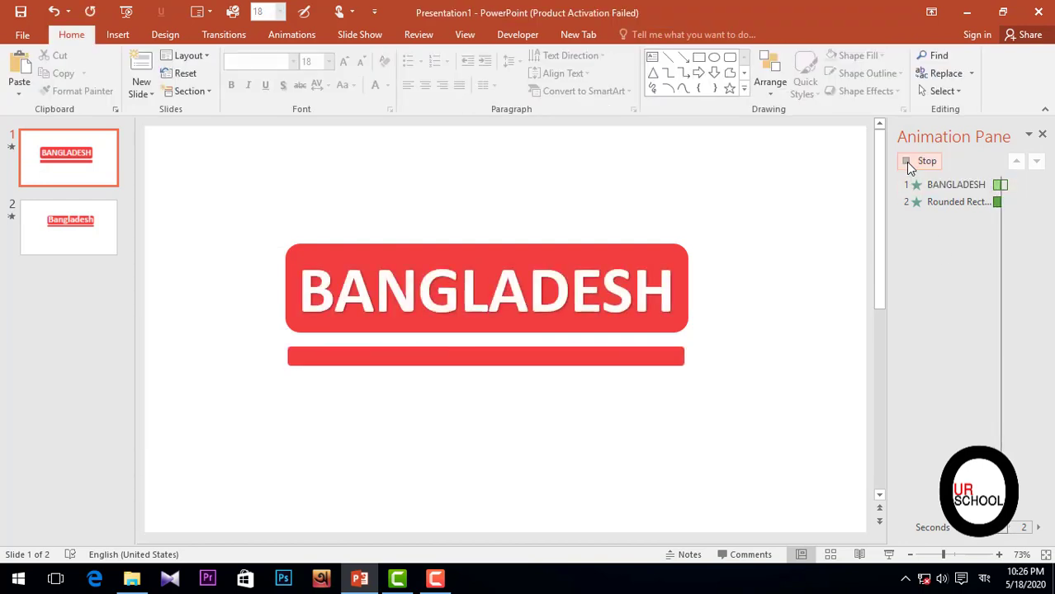
pyautogui.click(473, 358)
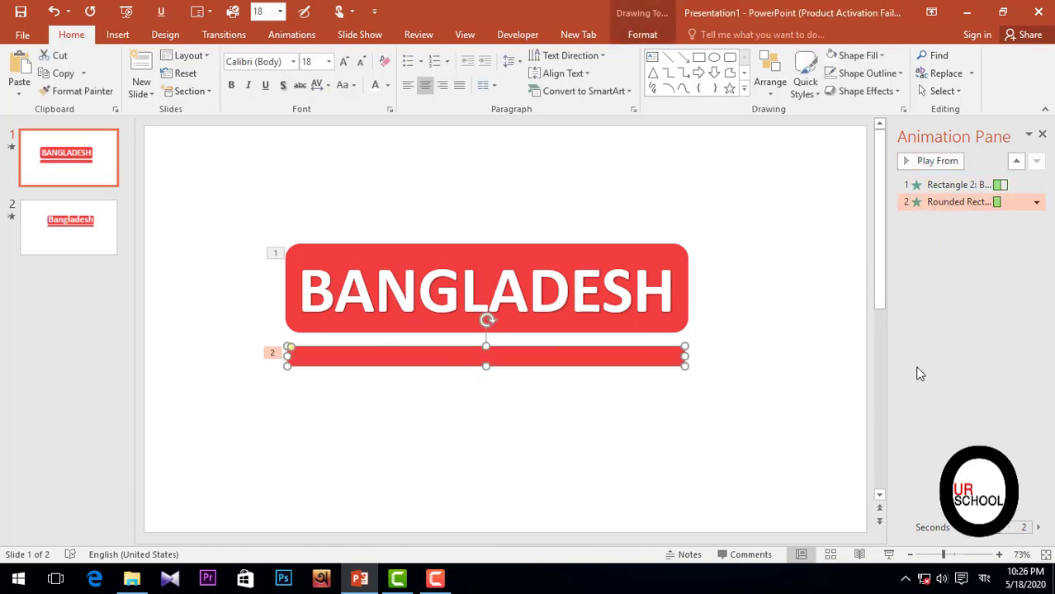
pyautogui.click(971, 329)
pyautogui.click(906, 161)
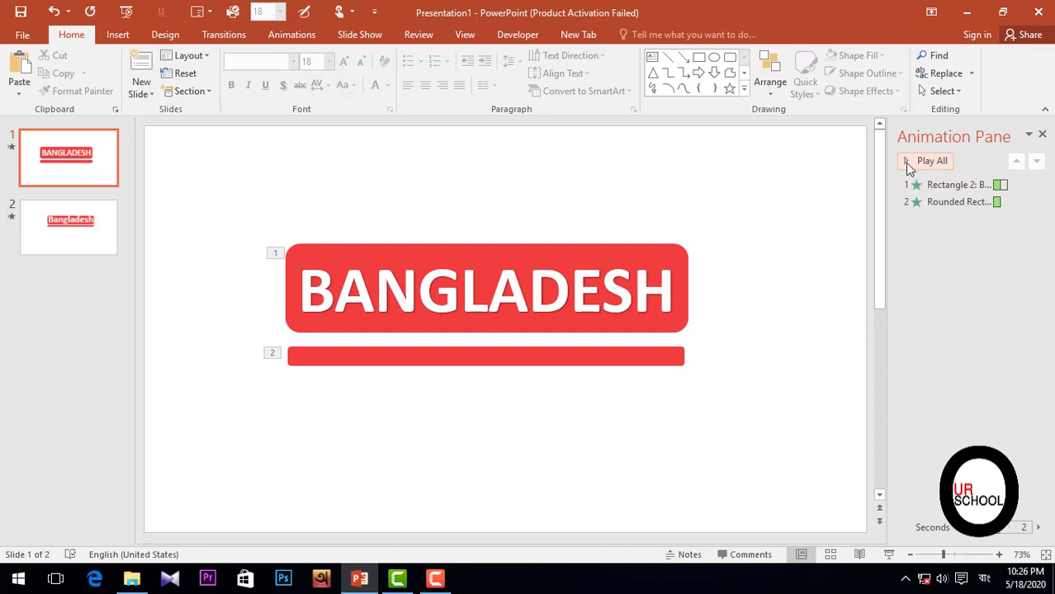
pyautogui.click(903, 161)
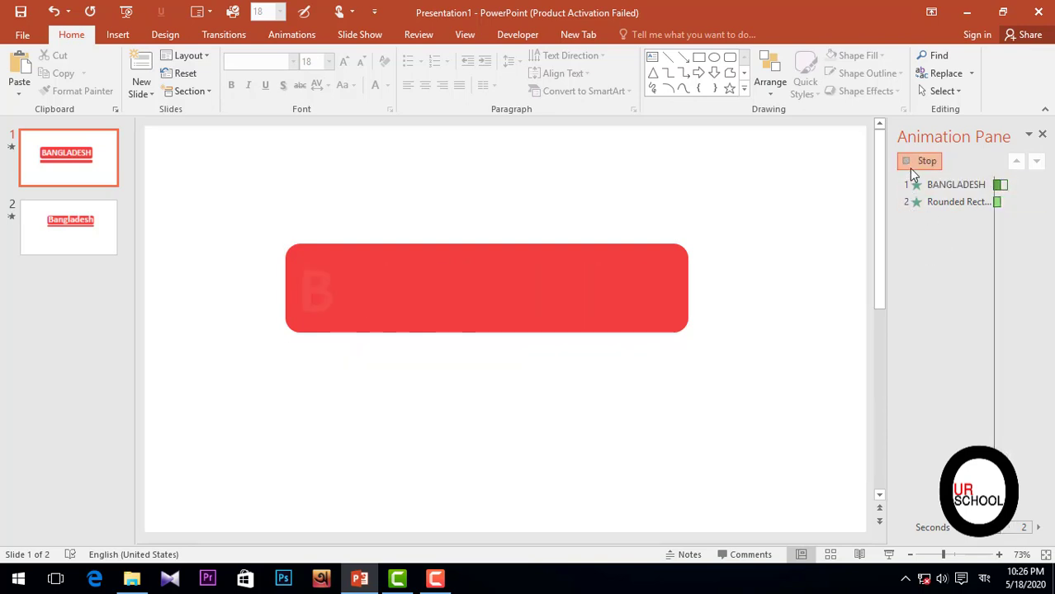
pyautogui.click(907, 163)
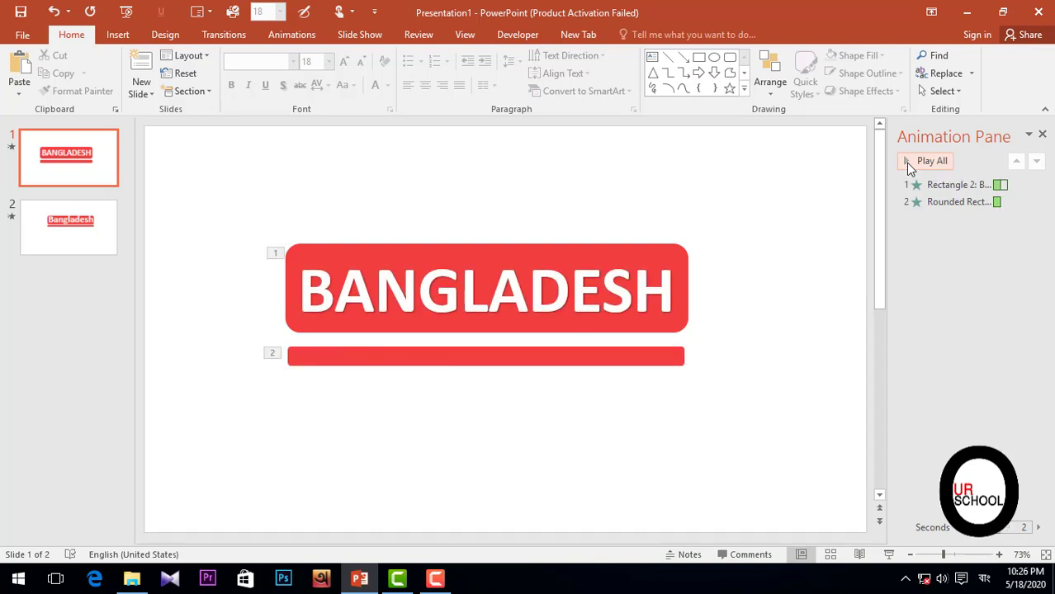
pyautogui.click(907, 162)
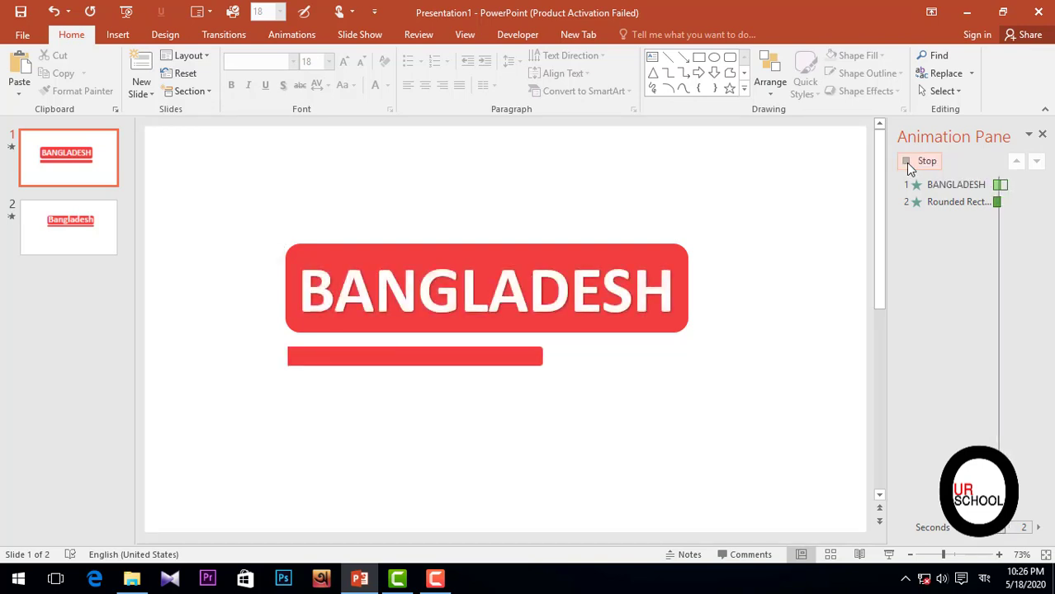
pyautogui.click(906, 163)
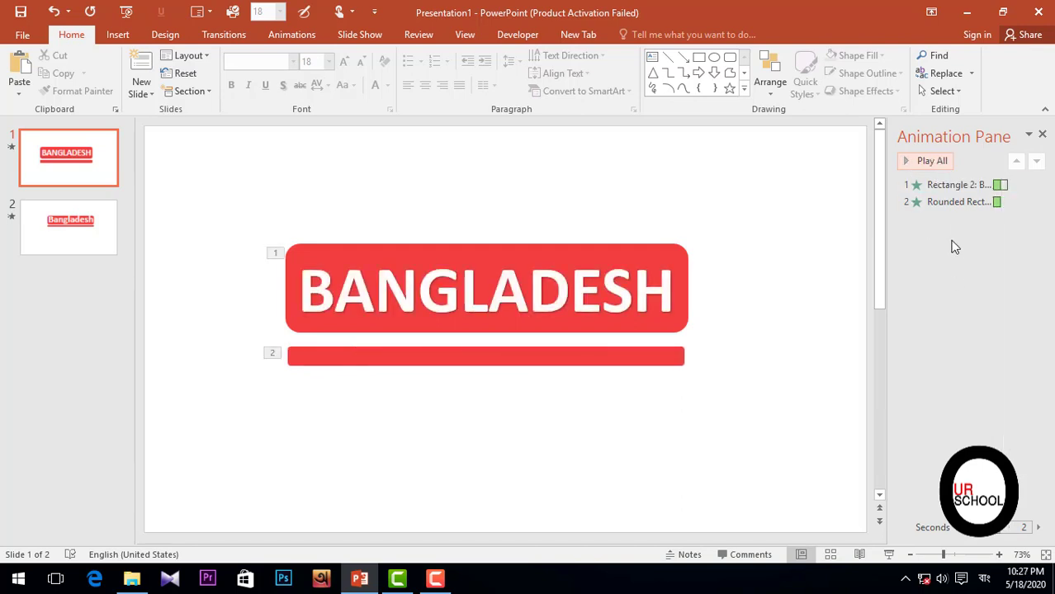
# Give the bar's Fly In a 0.5 sec smooth end and preview it.
pyautogui.doubleClick(963, 204)
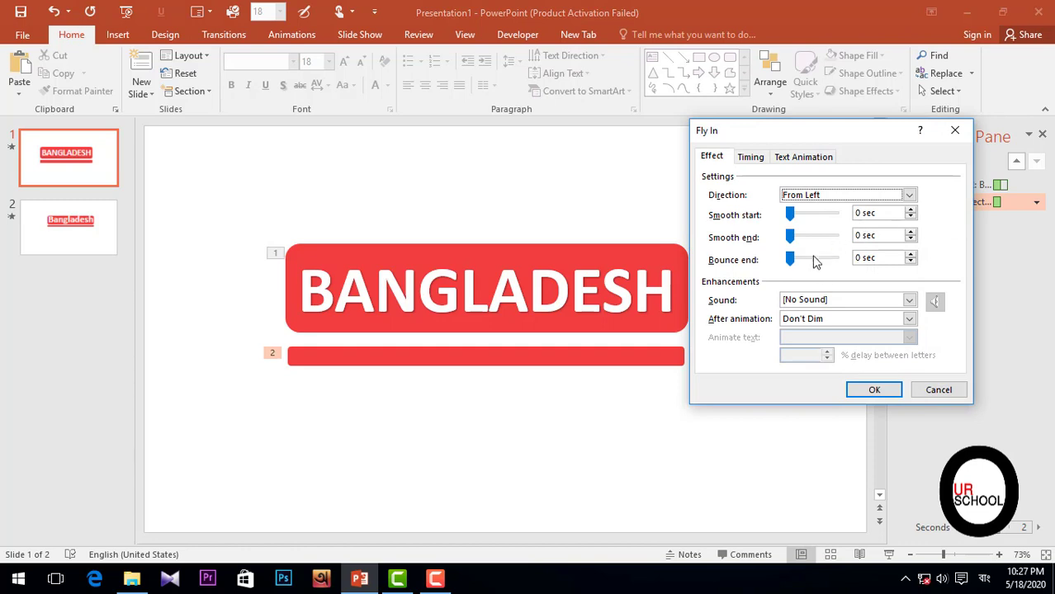
pyautogui.moveTo(790, 238); pyautogui.dragTo(799, 238)
pyautogui.click(835, 240)
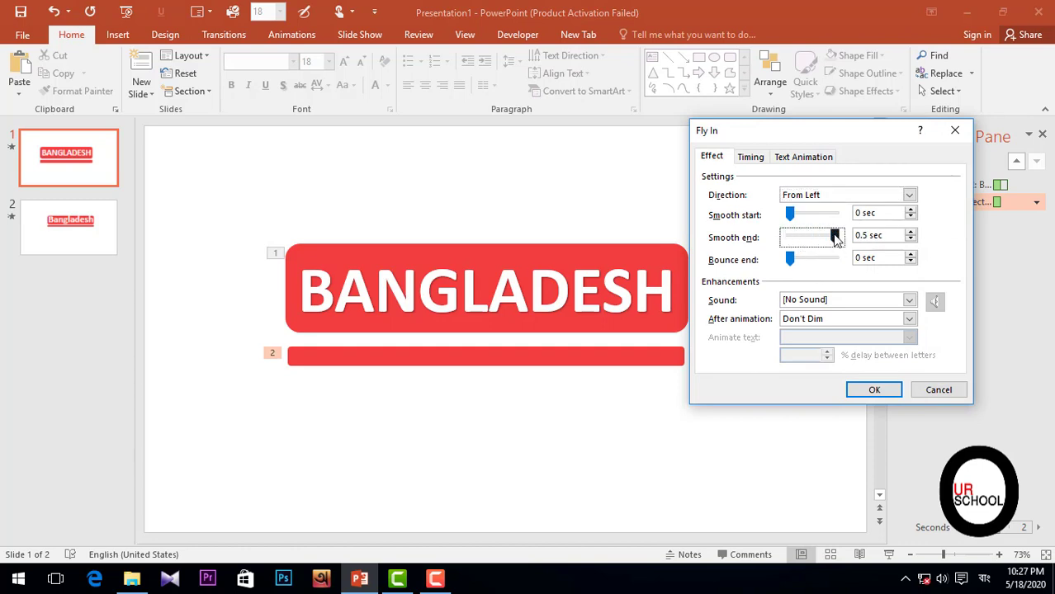
pyautogui.click(878, 396)
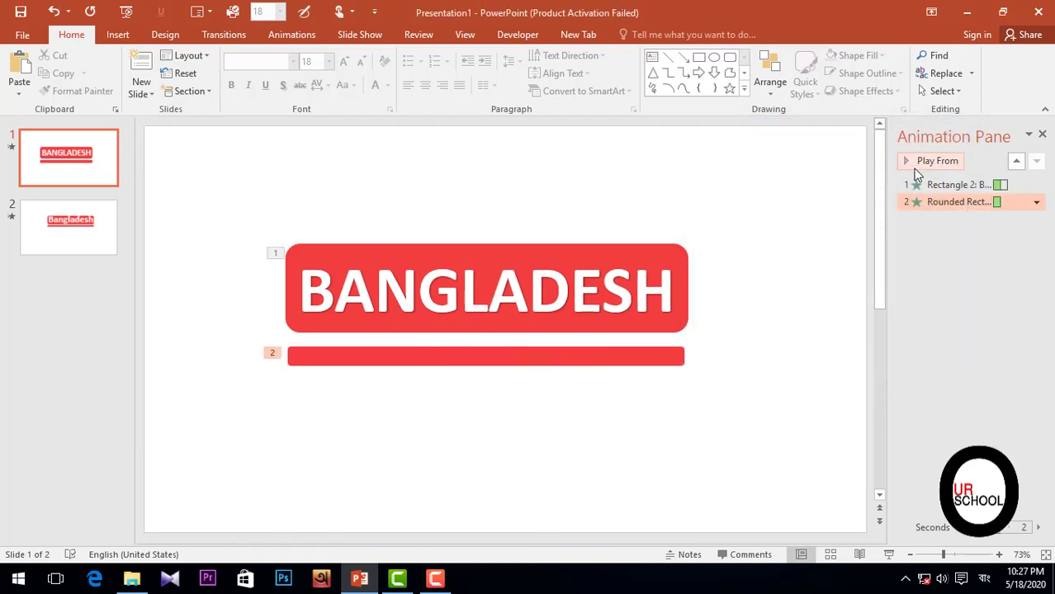
pyautogui.click(908, 163)
pyautogui.click(908, 163)
pyautogui.click(908, 163)
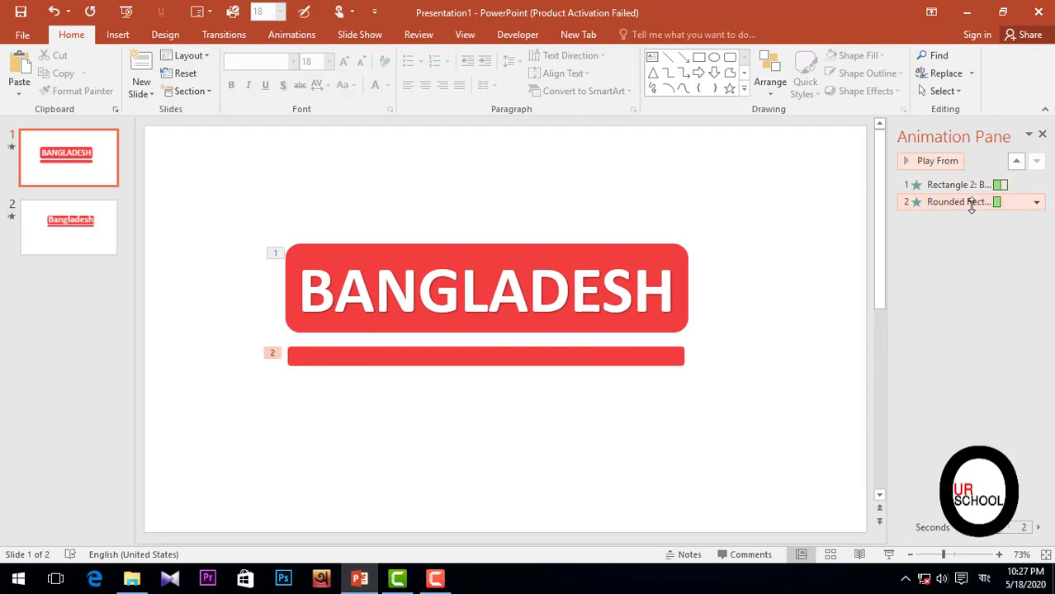
pyautogui.click(962, 185)
pyautogui.click(312, 39)
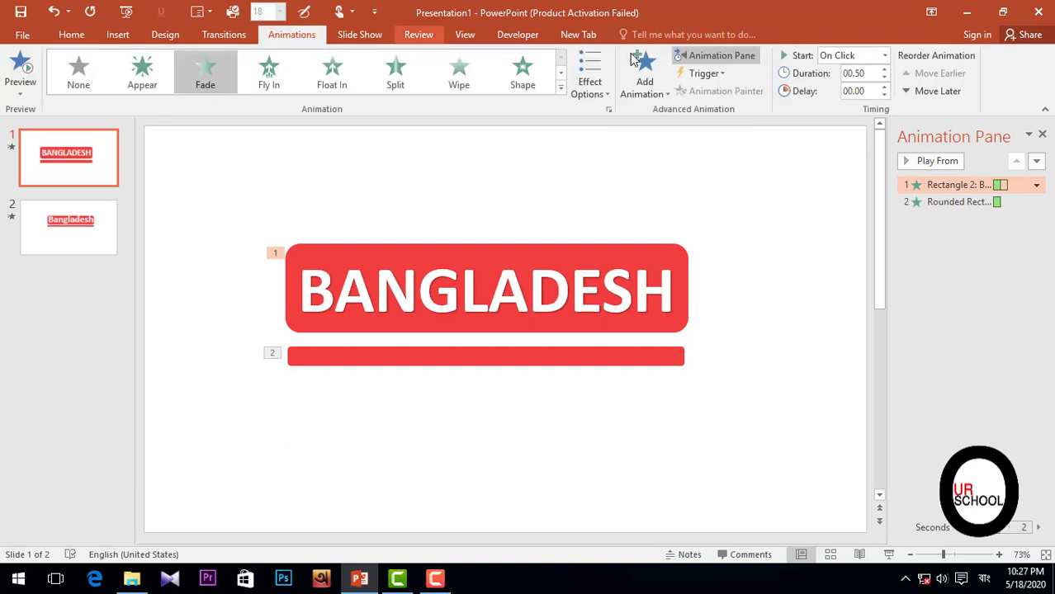
# Change the BANGLADESH text Fade to start With Previous so it plays automatically.
pyautogui.click(885, 55)
pyautogui.click(850, 89)
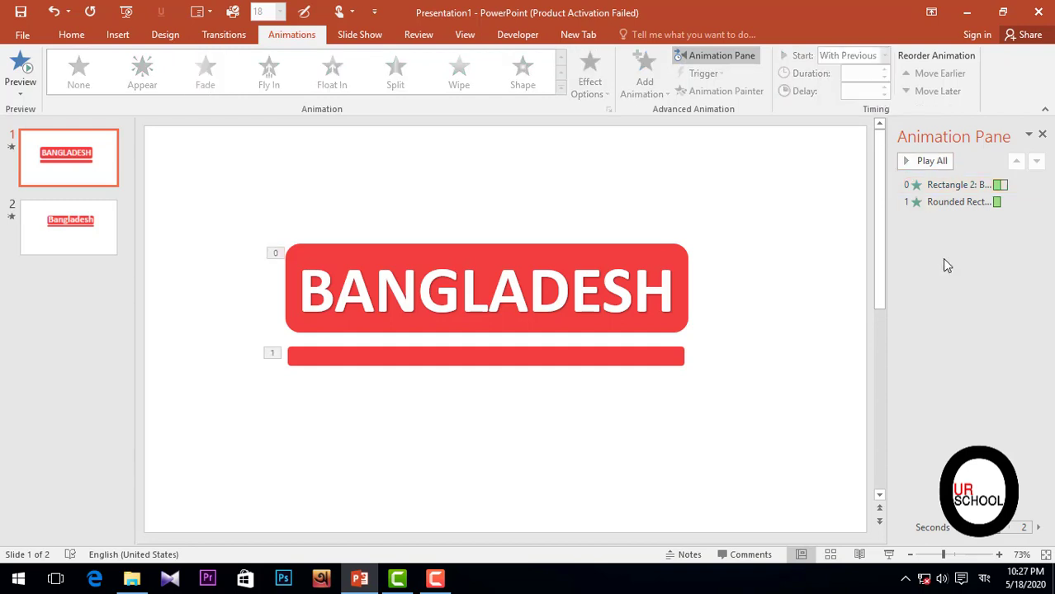